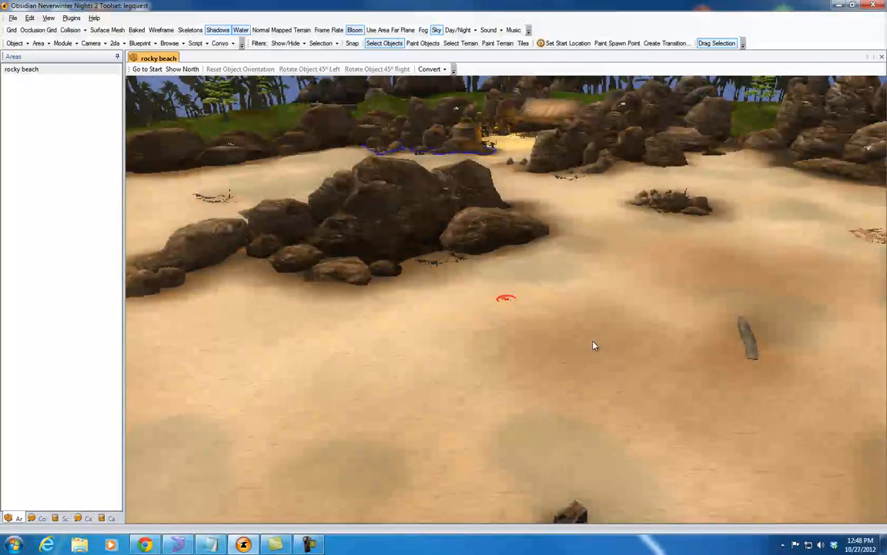
Examine the rocky beach area, including its rock formations, shoreline and scattered crates and driftwood
ctrl+drag(665, 291, 573, 305)
middle_drag(572, 305, 530, 468)
ctrl+drag(573, 446, 578, 307)
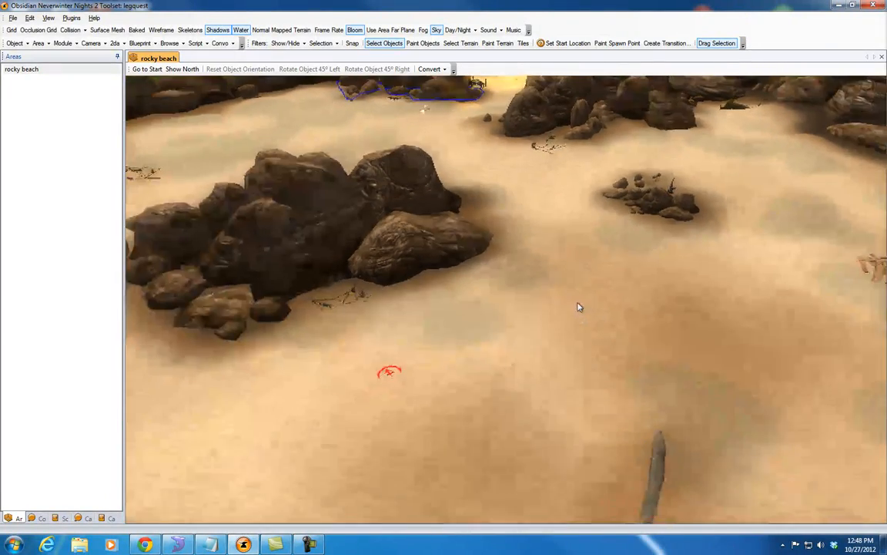
middle_drag(658, 287, 598, 297)
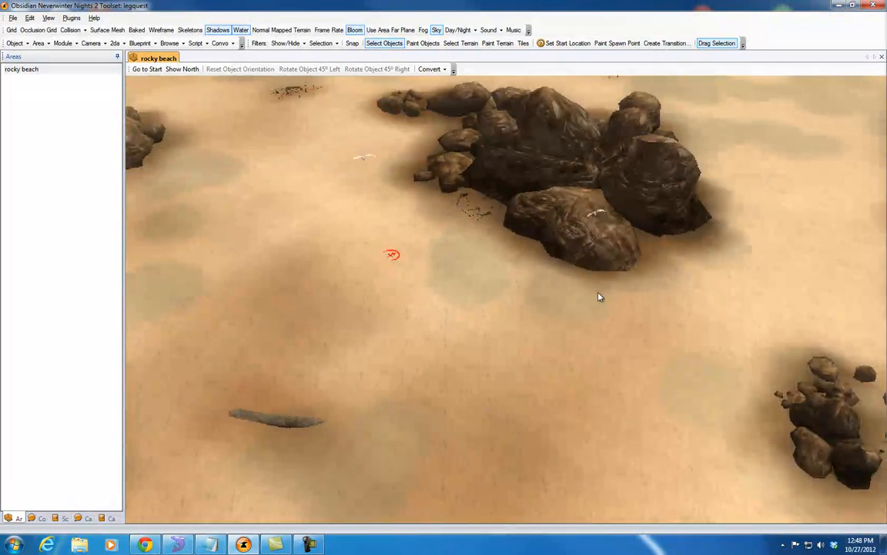
middle_drag(660, 325, 467, 418)
ctrl+drag(467, 419, 511, 298)
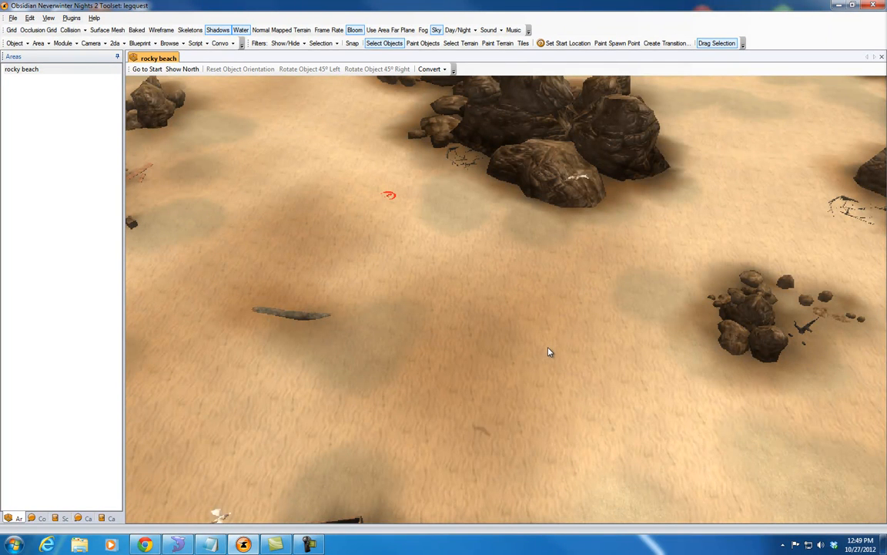
scroll(507, 393, down, 3)
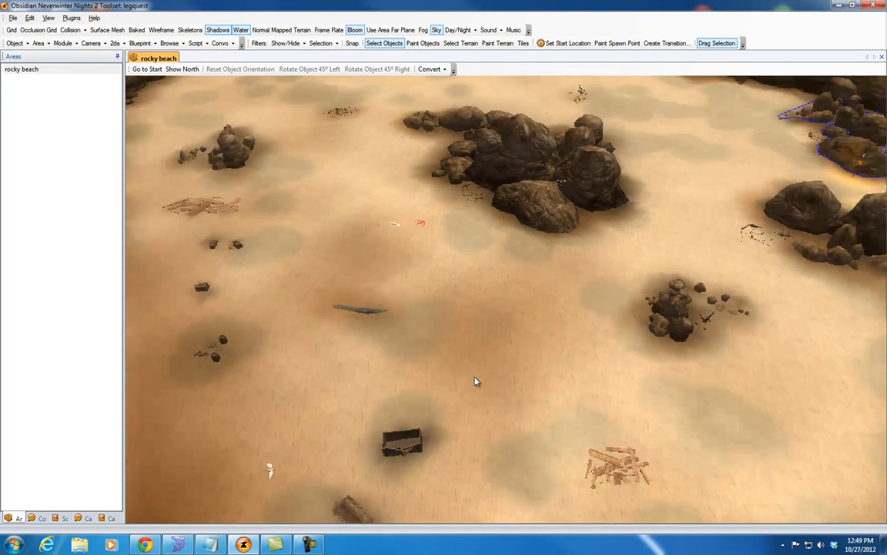
middle_drag(476, 380, 418, 373)
ctrl+drag(354, 343, 531, 273)
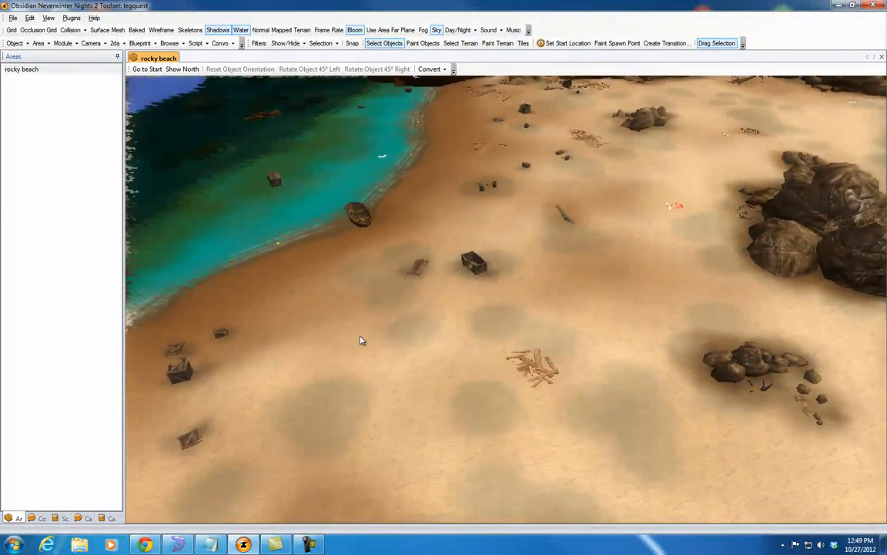
ctrl+drag(362, 339, 446, 333)
middle_drag(446, 333, 492, 326)
ctrl+drag(493, 400, 327, 369)
ctrl+drag(579, 233, 446, 324)
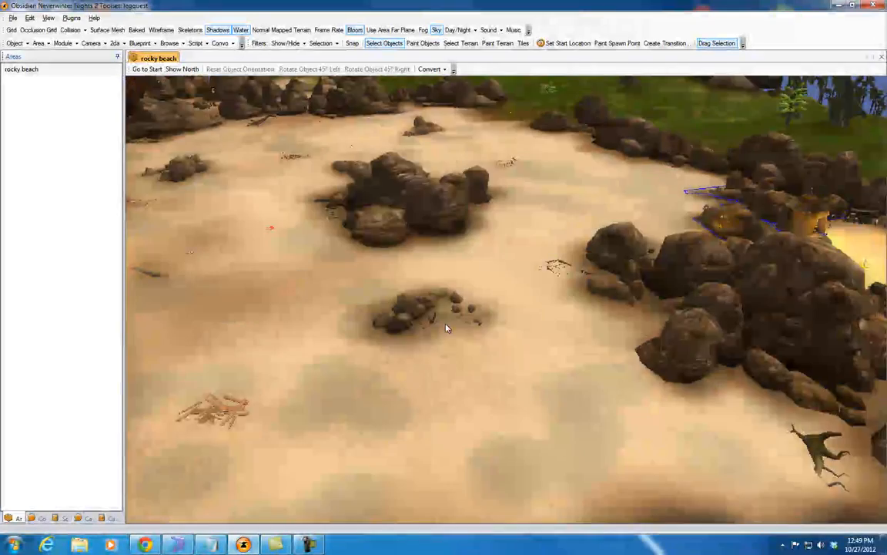
Examine the lit camp among the rocks, with its tent, market stall and small hut
ctrl+drag(544, 251, 411, 286)
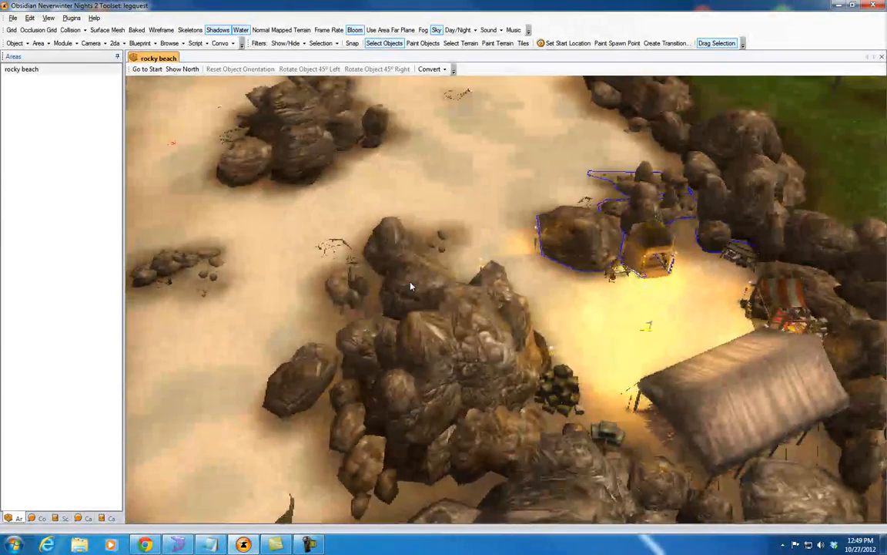
ctrl+drag(629, 304, 473, 348)
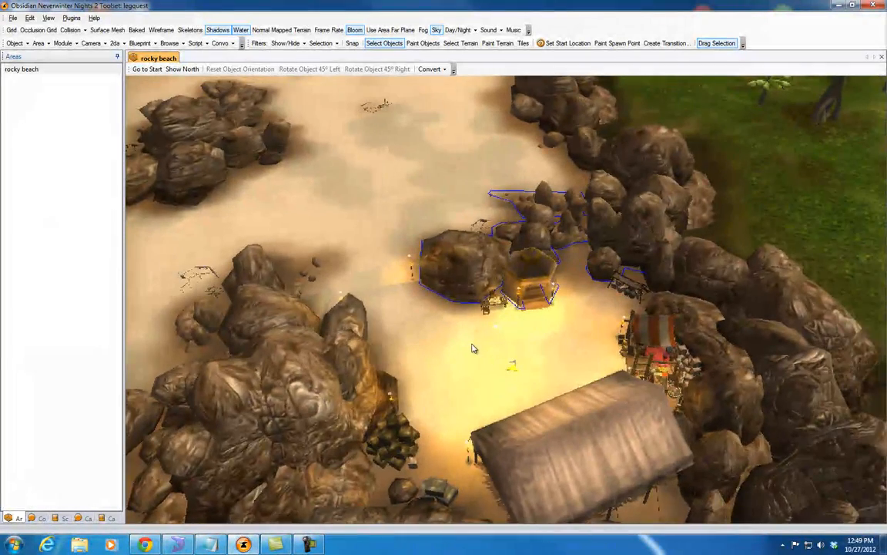
ctrl+drag(413, 328, 664, 322)
ctrl+middle_drag(663, 323, 572, 323)
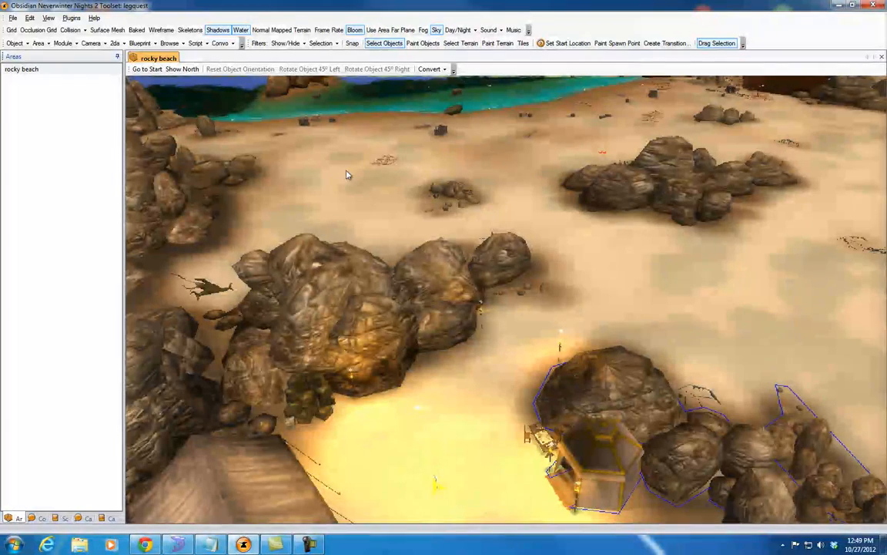
ctrl+drag(464, 405, 387, 285)
ctrl+middle_drag(386, 286, 556, 363)
ctrl+drag(499, 384, 486, 325)
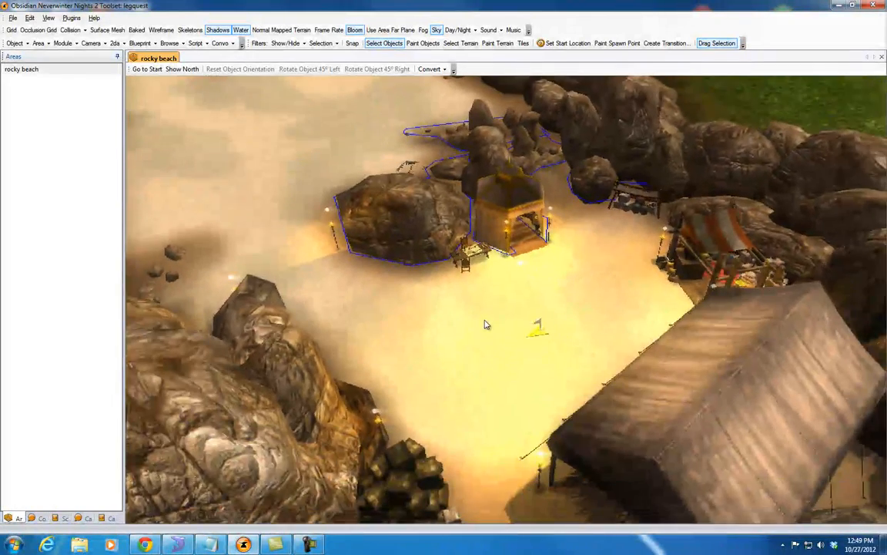
ctrl+middle_drag(482, 333, 509, 318)
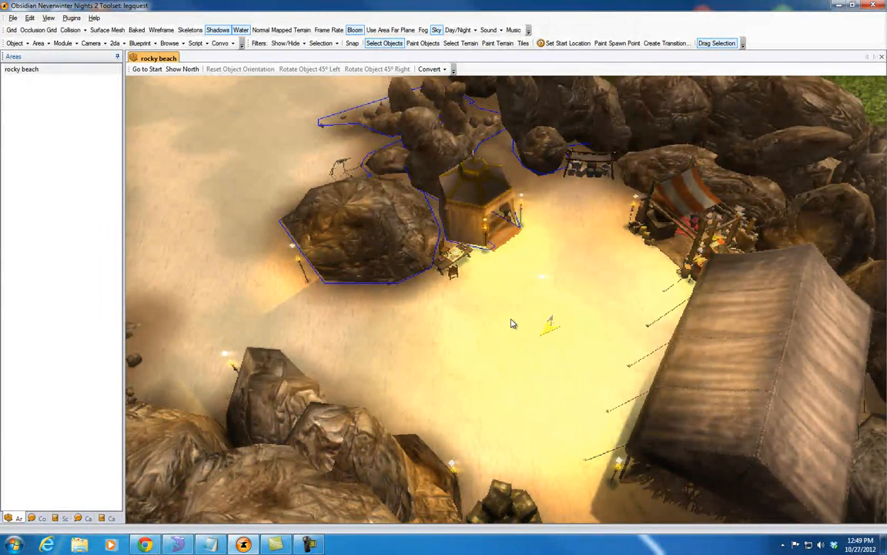
Launch the Legends Quest Plugin and start a new quest
click(71, 17)
click(96, 272)
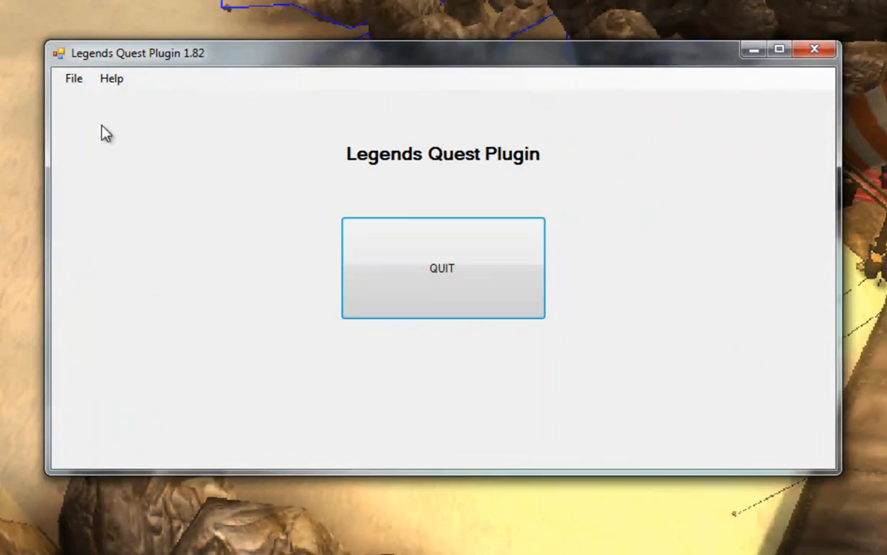
click(74, 82)
mouse_move(92, 127)
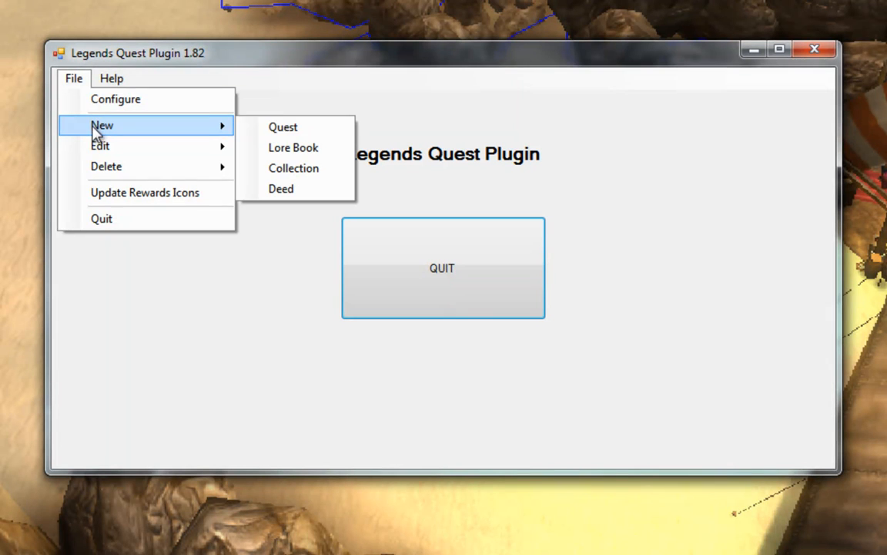
click(314, 132)
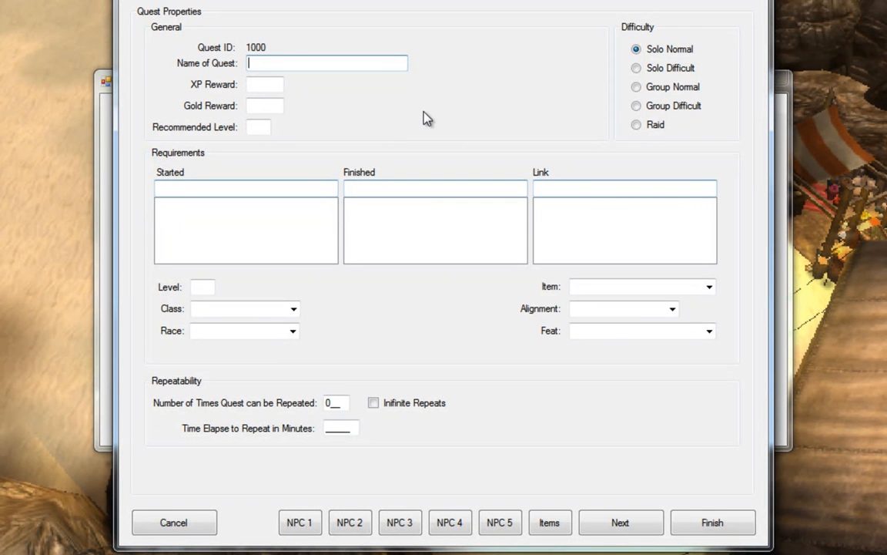
Name the quest "She Sells Sea Shells" and set 100 XP reward, 50 gold reward and recommended level 1
text(She Sells Sea Shells)
key(Tab)
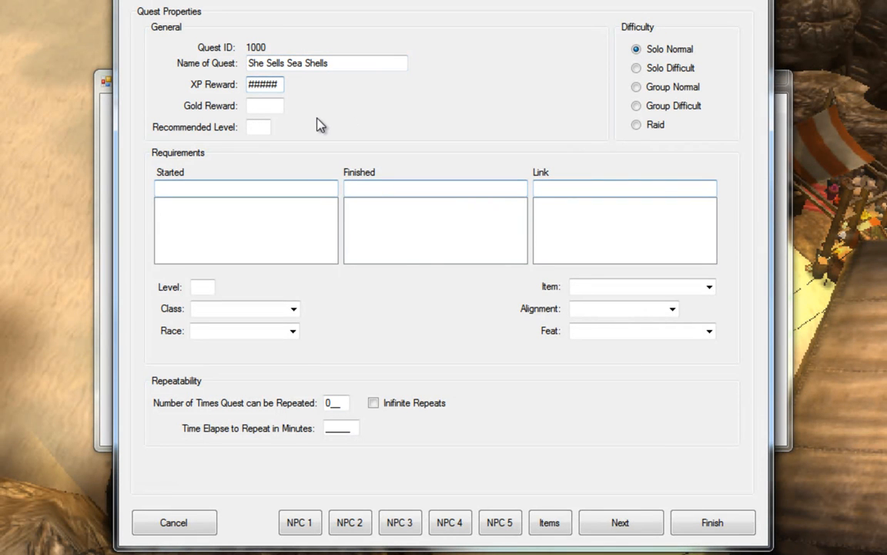
text(100)
key(Tab)
text(50)
key(Tab)
text(1)
key(Tab)
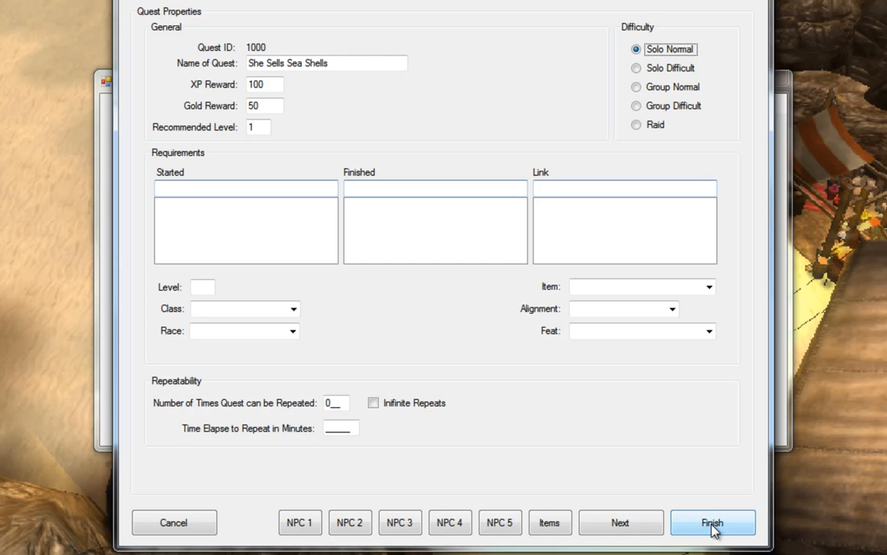
Set up a new named NPC as the quest initiator with the post-quest oneliner "Thanks for getting me those seashells."
click(299, 524)
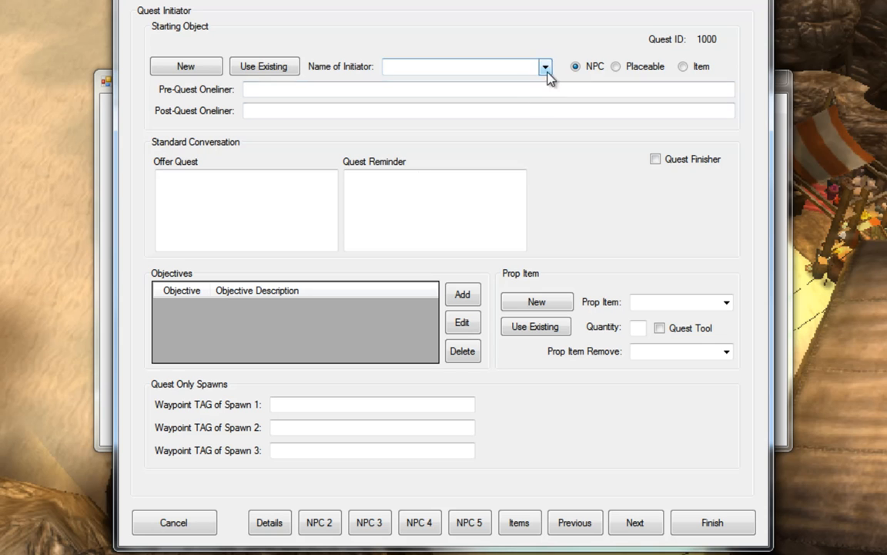
click(166, 66)
click(438, 90)
click(308, 112)
text(Thanks for getting me those seashells.)
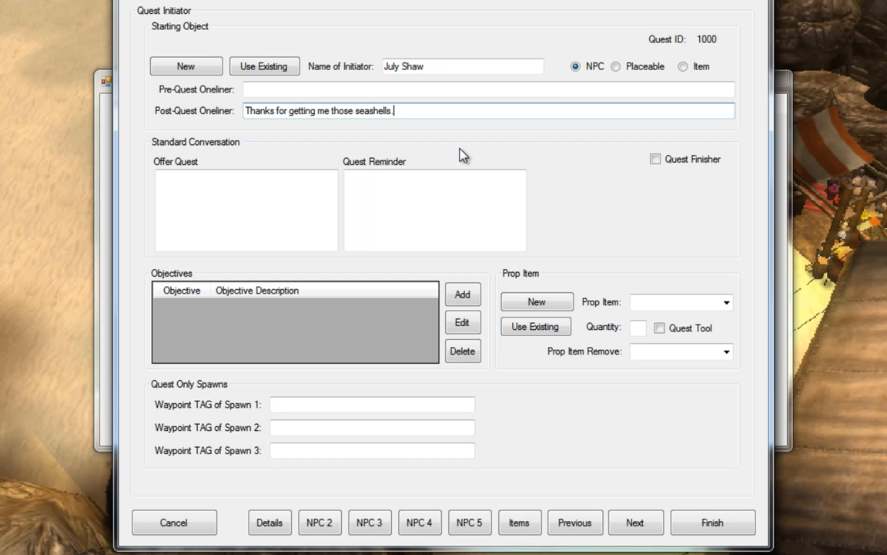
Write the Offer Quest text "Hi there adventurer, would you mind collecting some seashells for me? The beach goblins carry them but I sure could use some."
click(256, 233)
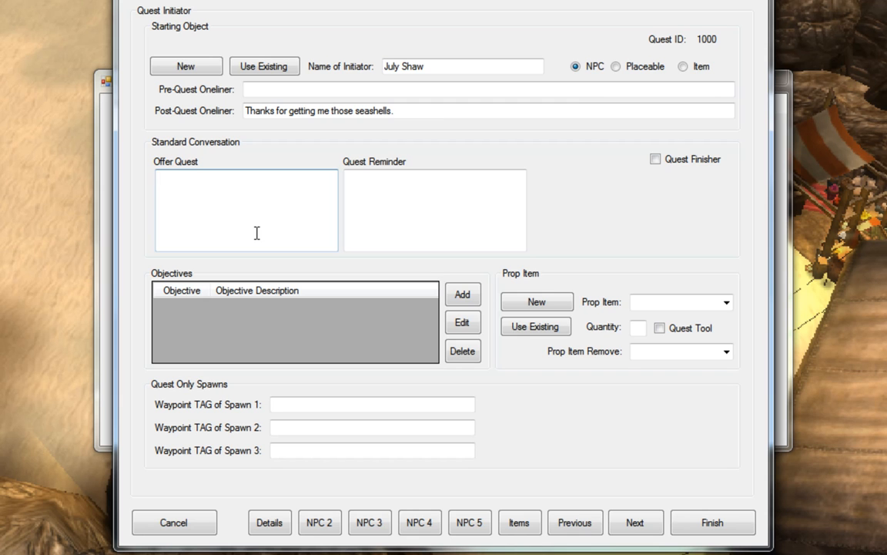
text(i there adventurer, would you mind collecting some se)
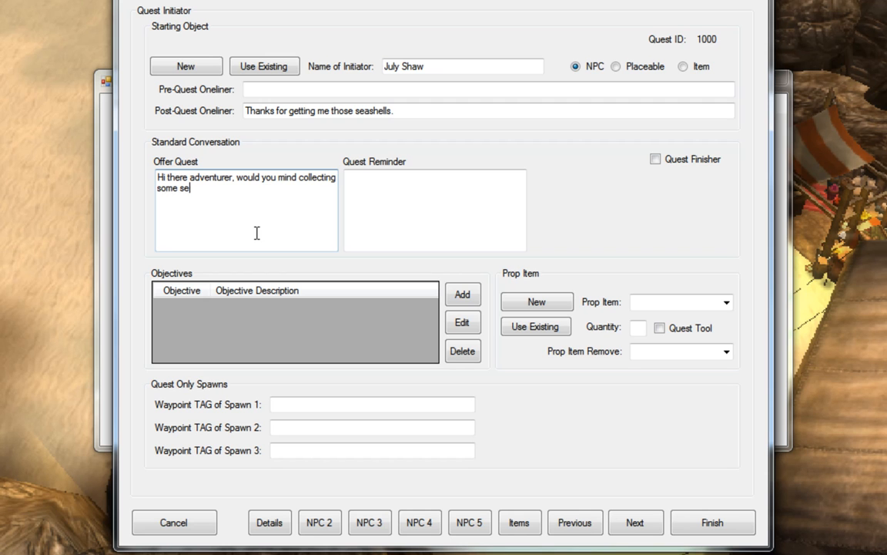
text(ashells for me?  The bea)
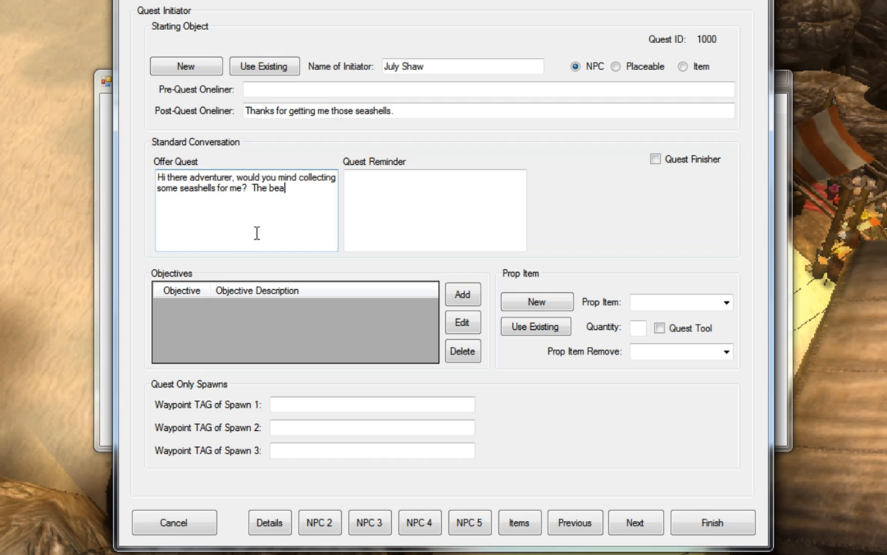
text(ch goblins carry them but I sure could use some.)
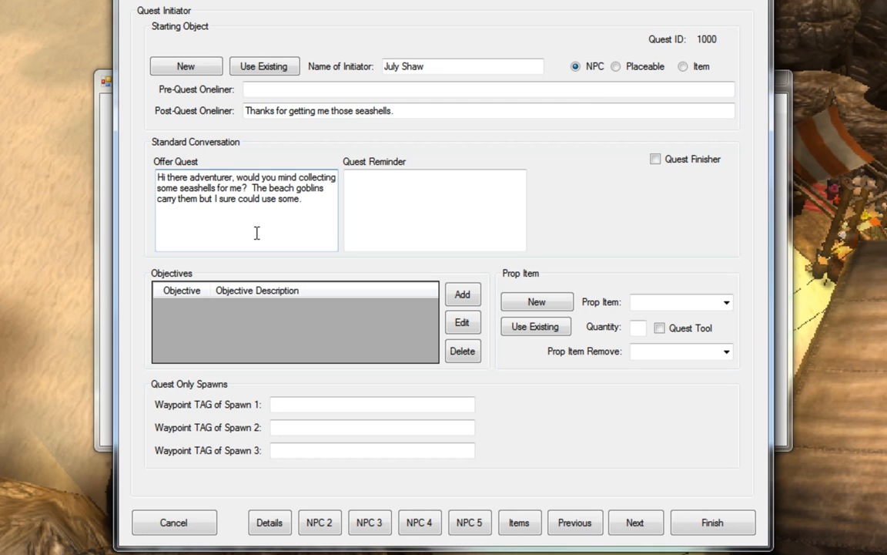
Write the Quest Reminder text "Please collect the sea shells from the beach goblins for me."
key(Tab)
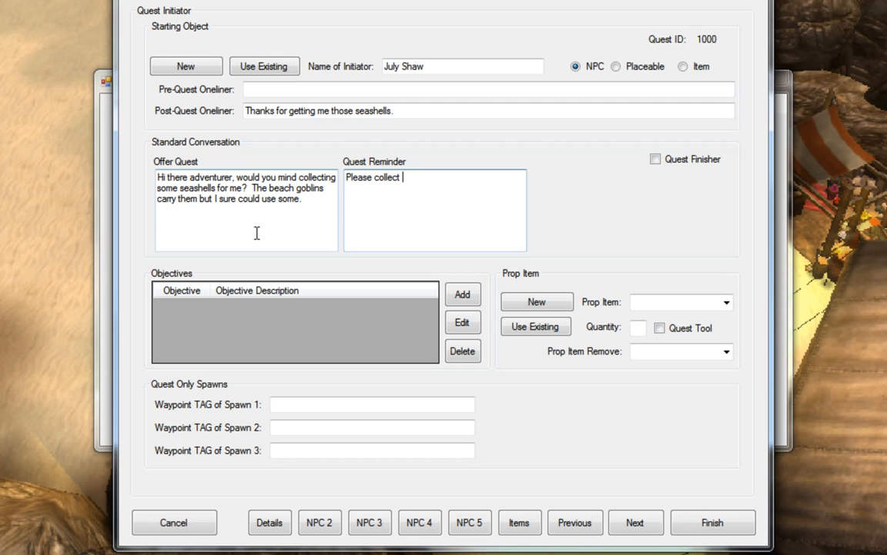
text(Please collect the sea shells from the beach golbi)
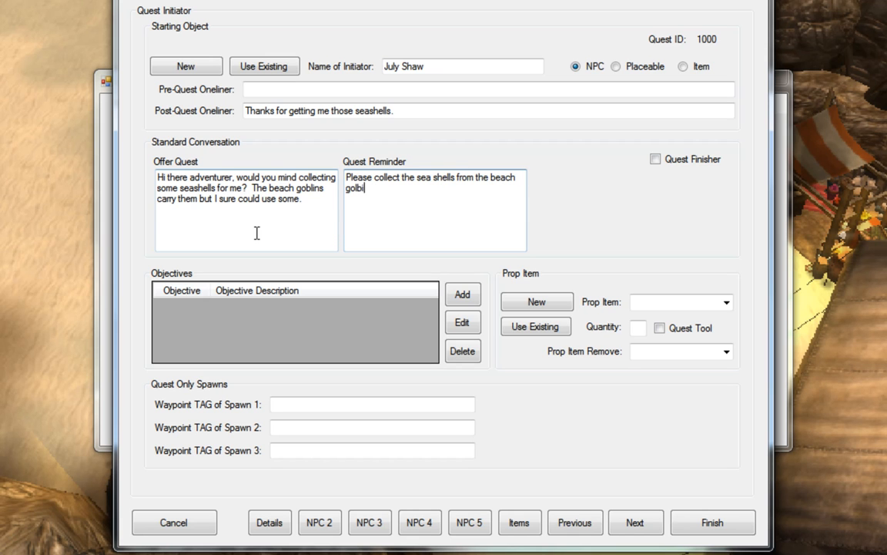
key(BackSpace)
key(BackSpace)
key(BackSpace)
text(blins for me.)
Append "I'll give you some gold for them." to the Offer Quest text
click(257, 233)
text(I)
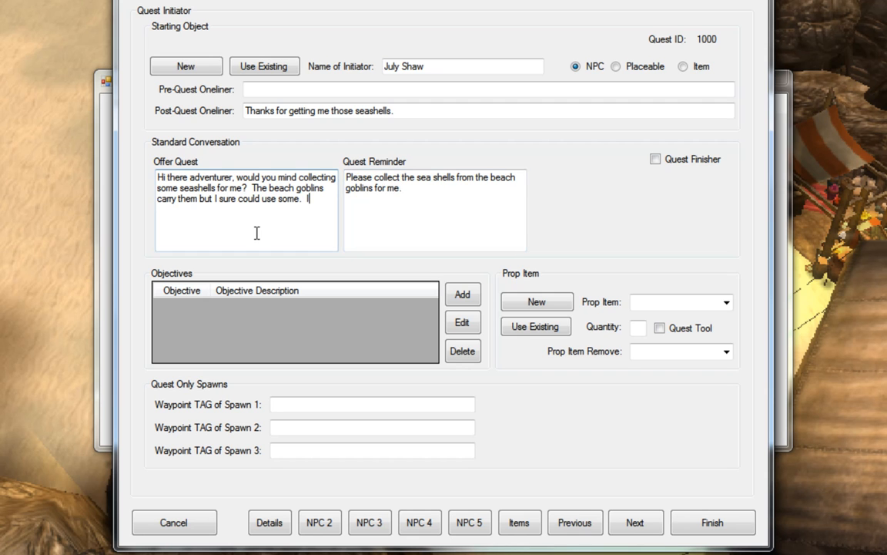
text('ll give you some gold for the)
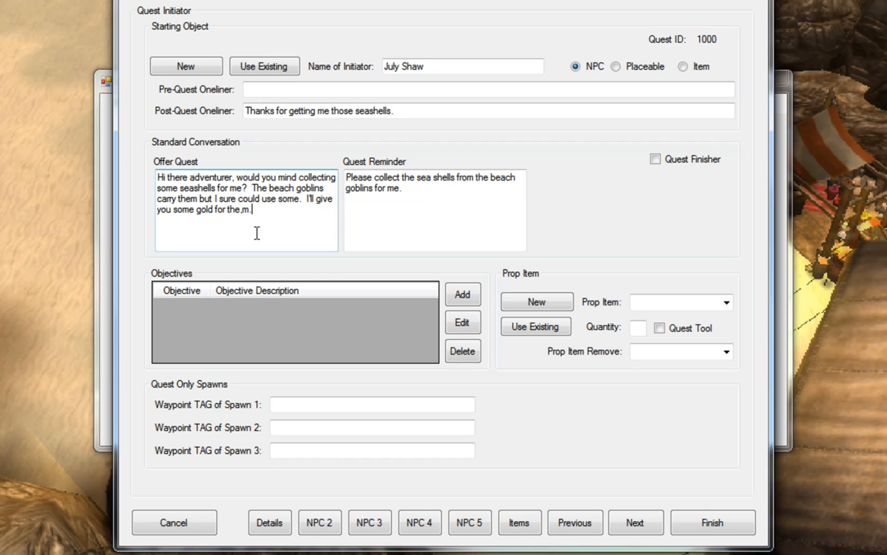
text(m.)
Make the NPC the quest finisher with the completion text "Thank you so much for collecting these seashells. As promised here is some gold."
click(674, 159)
click(614, 195)
text(Thank yuo)
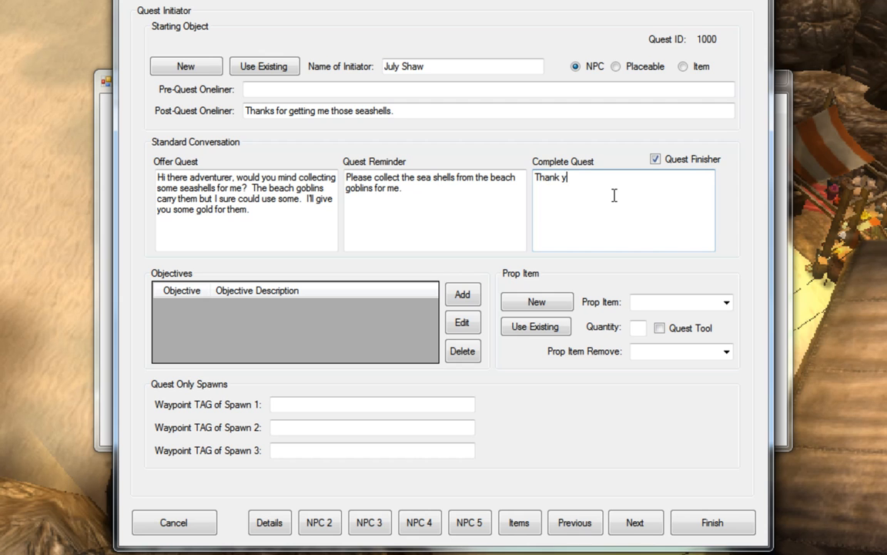
key(BackSpace)
key(BackSpace)
key(BackSpace)
text(ou so muc)
text(h for collecting thes)
text(e seashells.  A)
text(s promised here is)
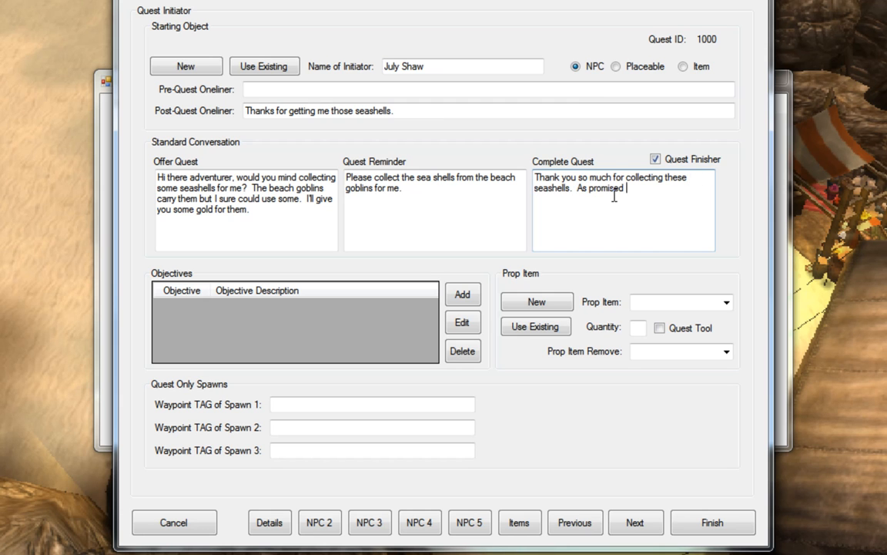
text( some gold.)
Add a quest objective of the type Loot a Creature Drop
click(465, 297)
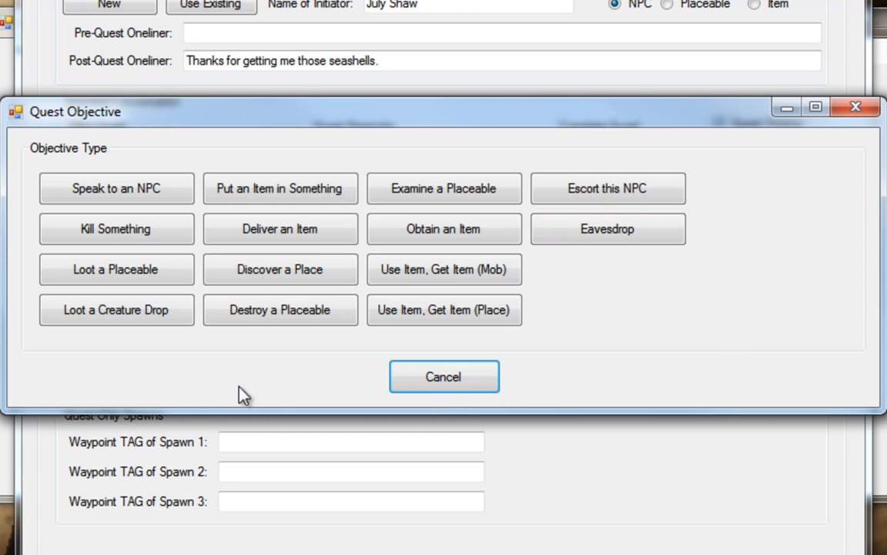
click(106, 319)
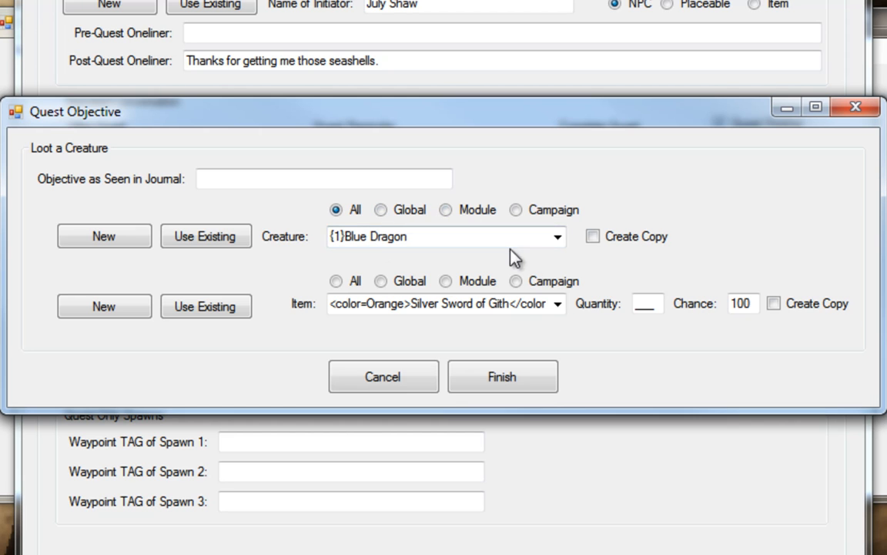
Try limiting the loot objective's creature choices to the Campaign, Global and Module sources in turn
click(516, 211)
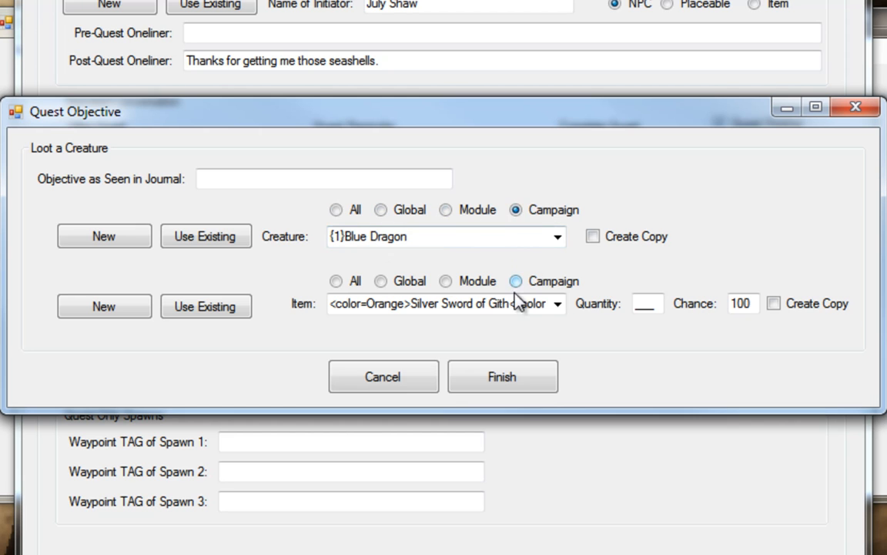
click(557, 236)
click(558, 238)
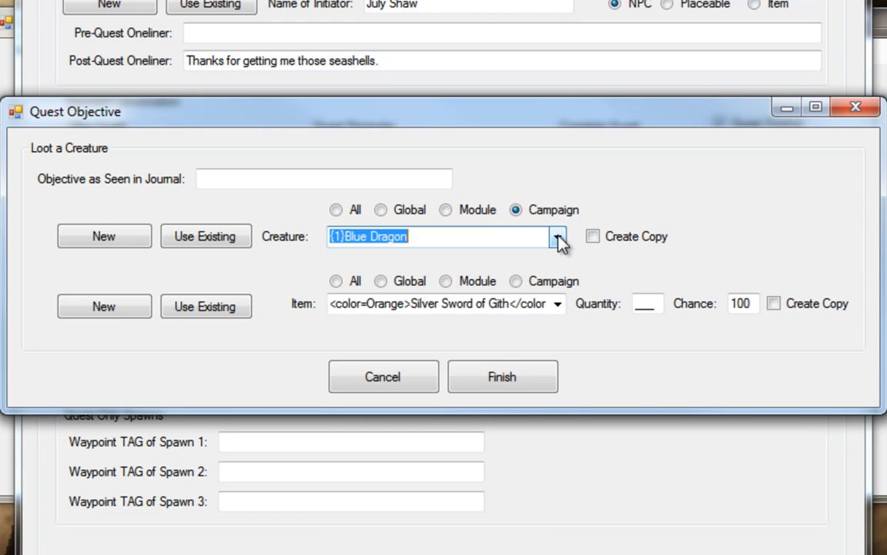
key(BackSpace)
click(559, 236)
click(558, 235)
click(559, 233)
click(559, 231)
click(559, 237)
click(560, 237)
click(382, 211)
click(557, 236)
scroll(569, 396, down, 10)
drag(567, 389, 539, 258)
click(445, 211)
click(447, 211)
click(558, 237)
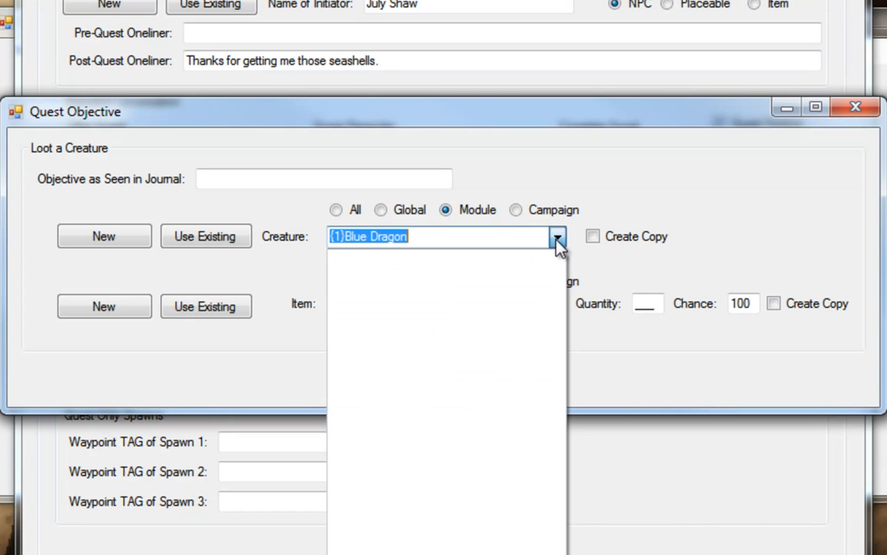
click(559, 240)
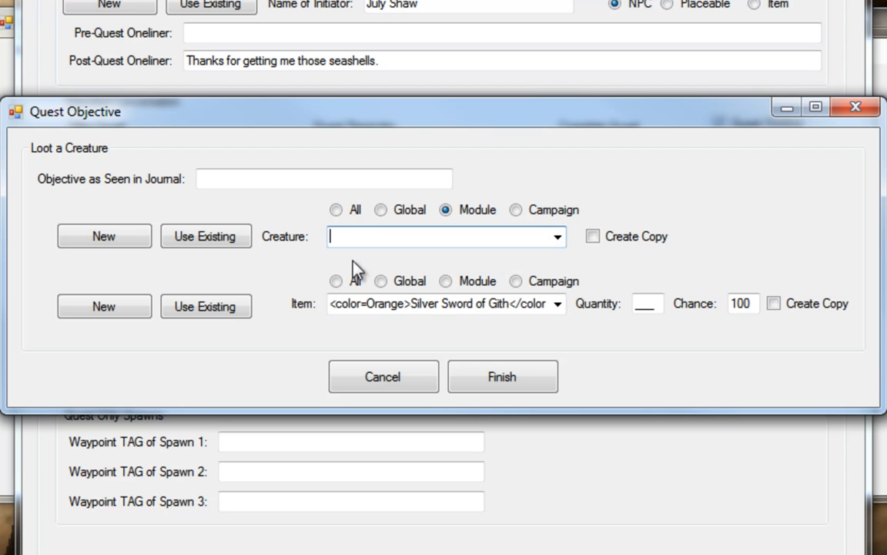
Set the loot objective's creature to Goblin from all sources and have it created as a copy
click(336, 211)
click(556, 237)
drag(557, 281, 558, 306)
text(go)
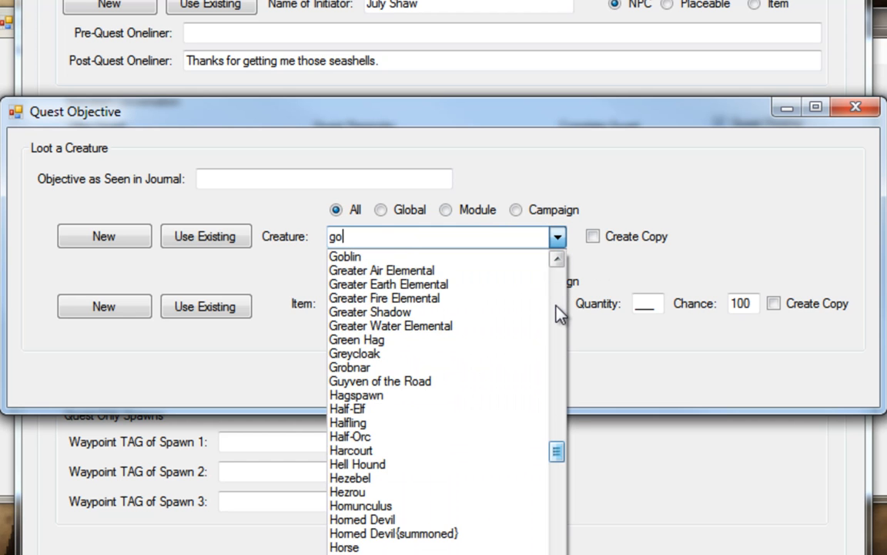
click(349, 261)
click(593, 237)
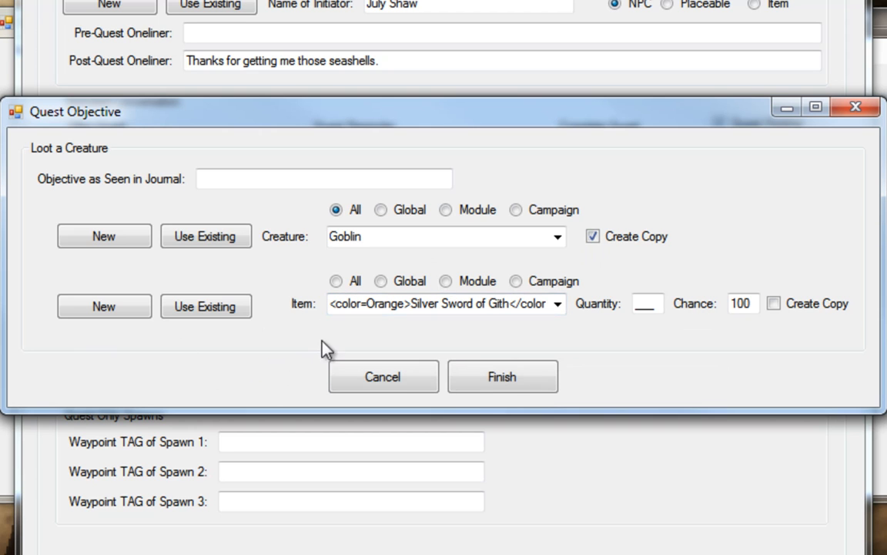
Set the loot item to a copy of Ruby with a quantity of 3
click(558, 304)
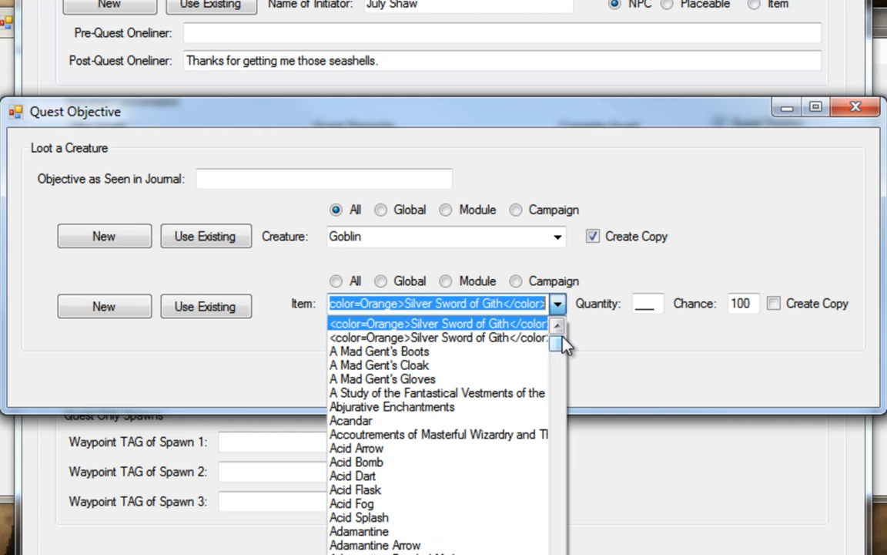
text(ruby)
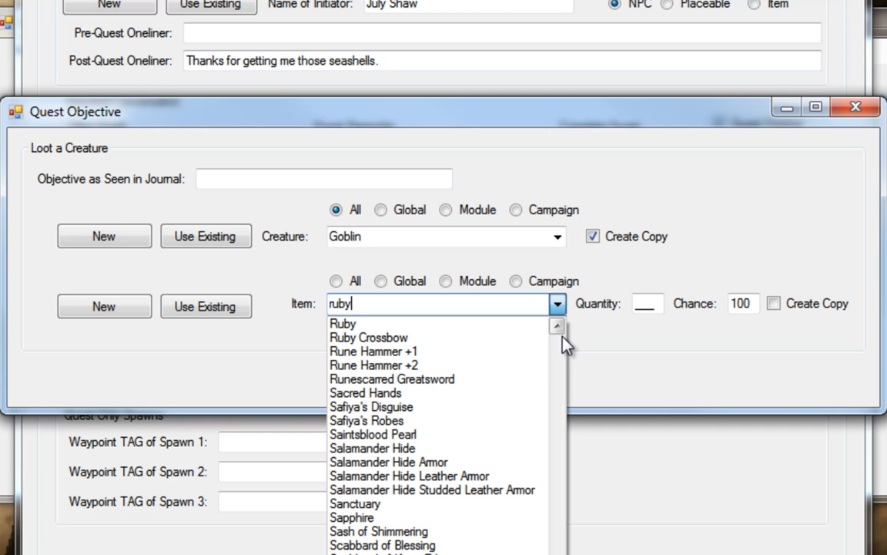
click(393, 324)
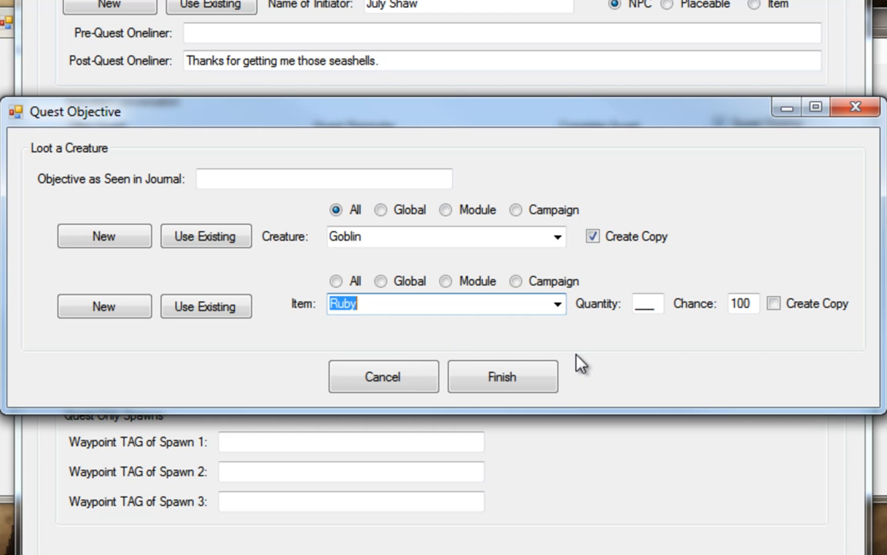
click(640, 306)
text(3)
click(773, 303)
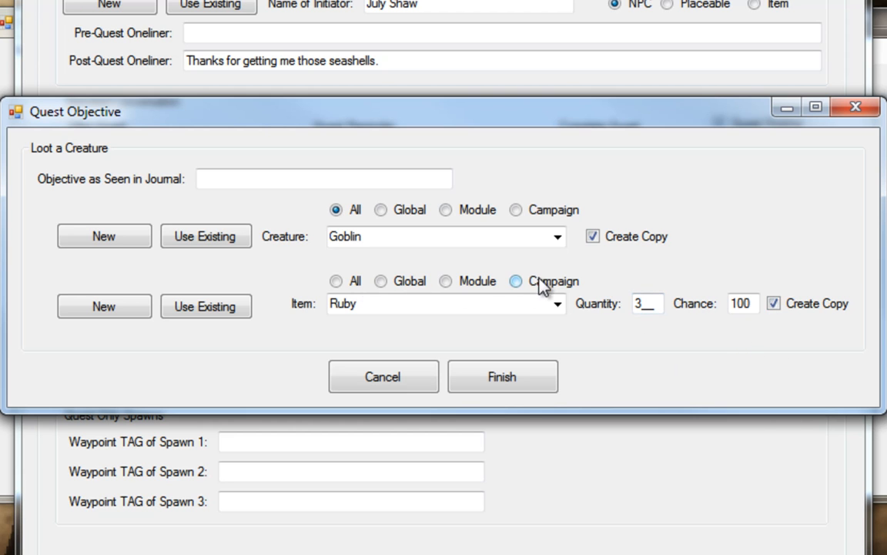
Try the Campaign, Module, Global and All sources for the loot item, as well as defining a new item
click(514, 282)
click(424, 304)
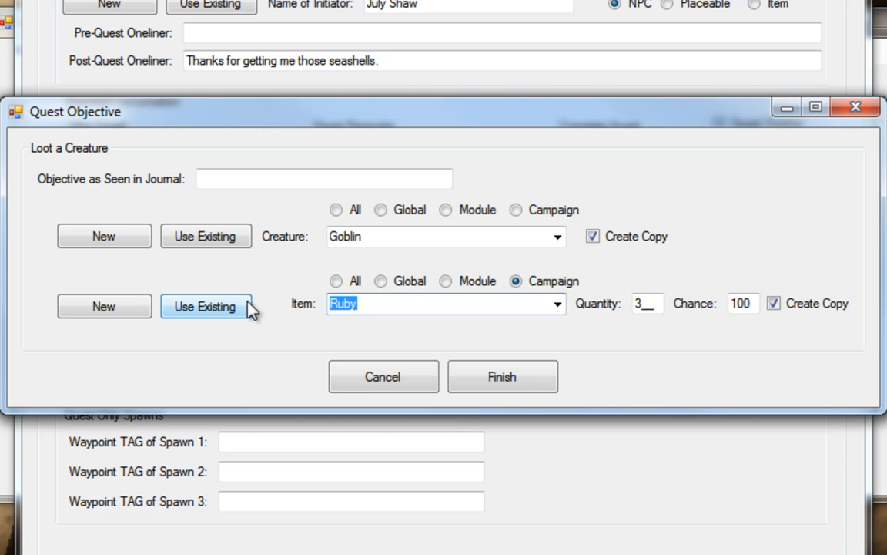
key(BackSpace)
click(471, 284)
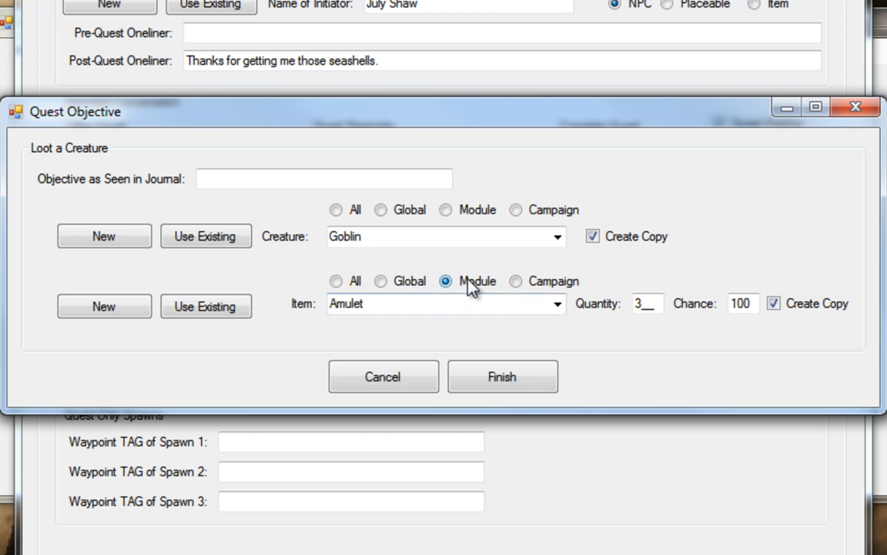
click(557, 303)
mouse_move(557, 349)
mouse_down()
mouse_move(570, 554)
mouse_move(572, 371)
mouse_move(573, 554)
mouse_move(561, 323)
mouse_move(569, 539)
mouse_move(569, 353)
mouse_move(569, 539)
mouse_move(558, 335)
mouse_move(559, 551)
mouse_move(558, 347)
mouse_up()
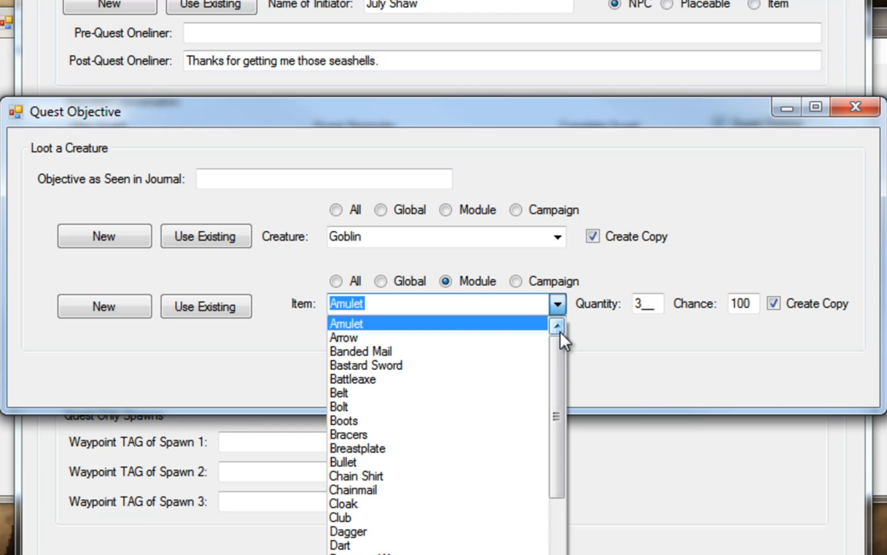
drag(560, 334, 580, 337)
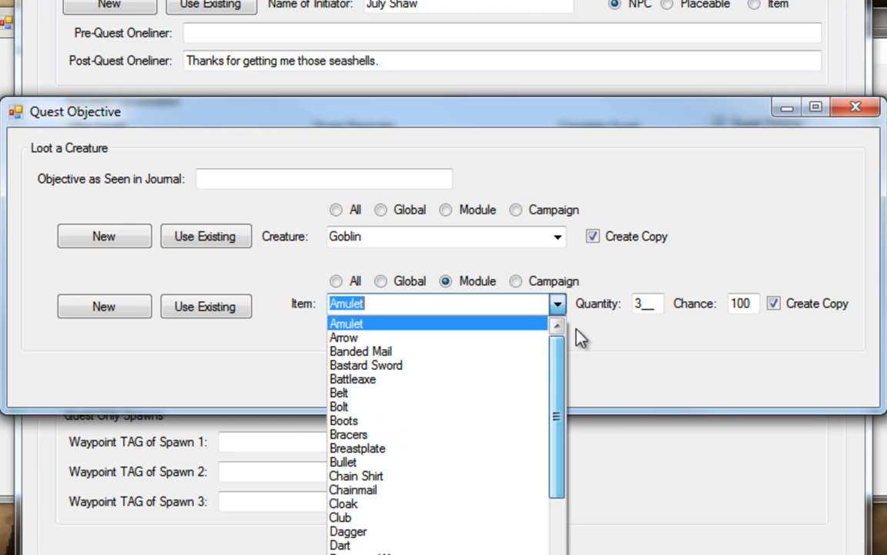
click(559, 306)
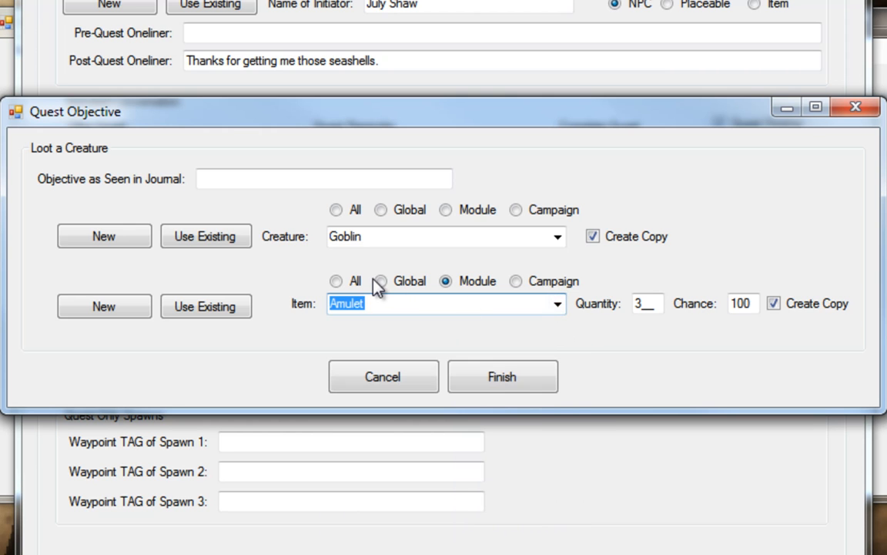
click(381, 282)
click(336, 281)
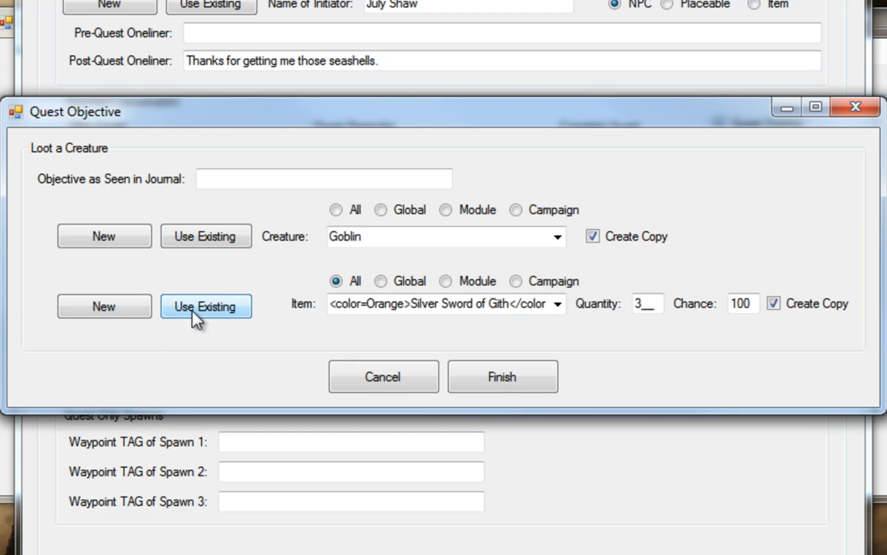
click(144, 309)
click(450, 304)
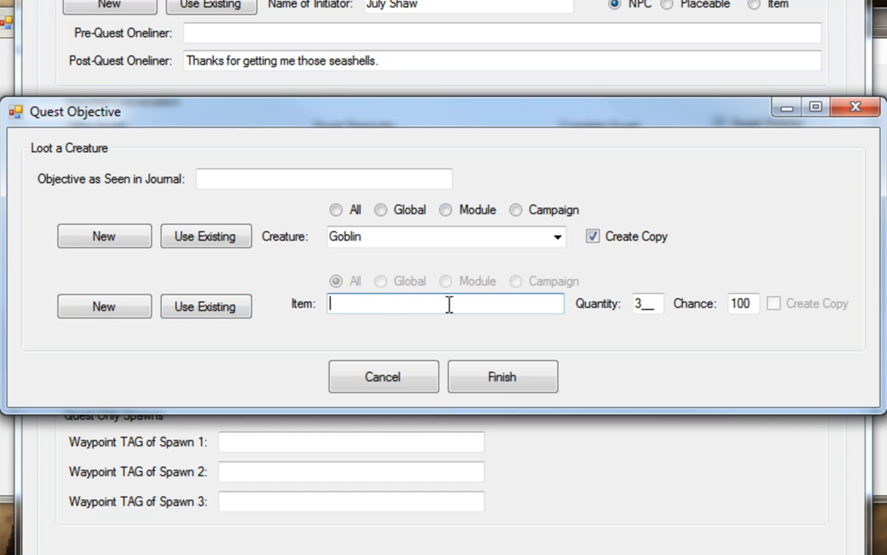
Return the loot item to an existing one and choose Ruby from all sources
click(200, 310)
click(555, 305)
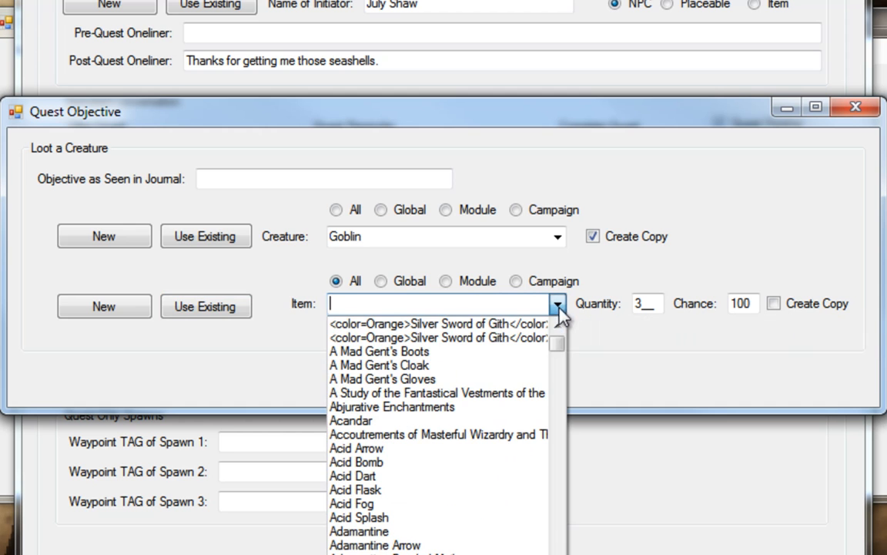
text(ruby)
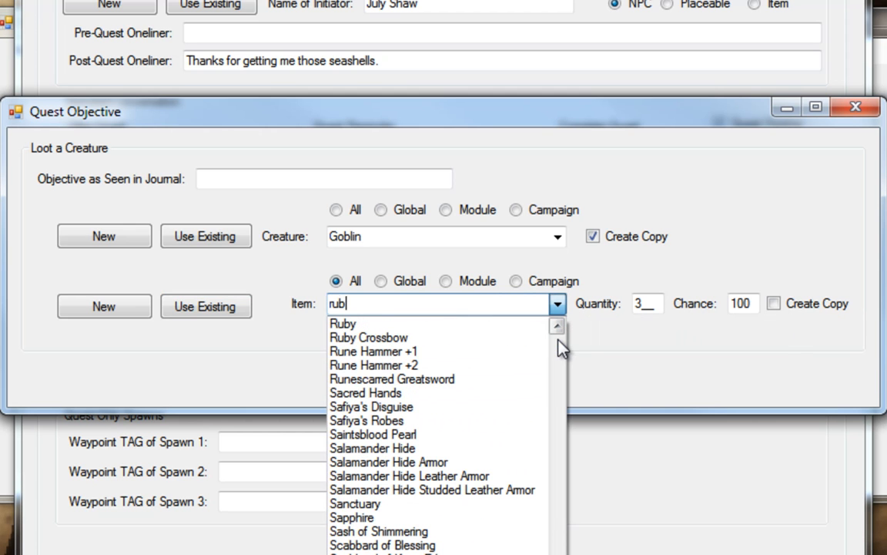
click(393, 324)
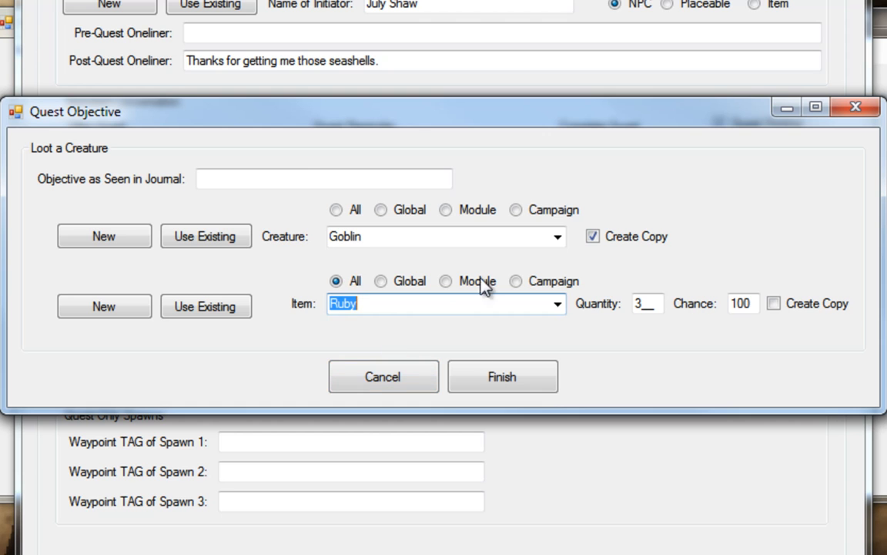
Set the objective's journal text to "Collect Seashells" and try to finish the objective
click(251, 175)
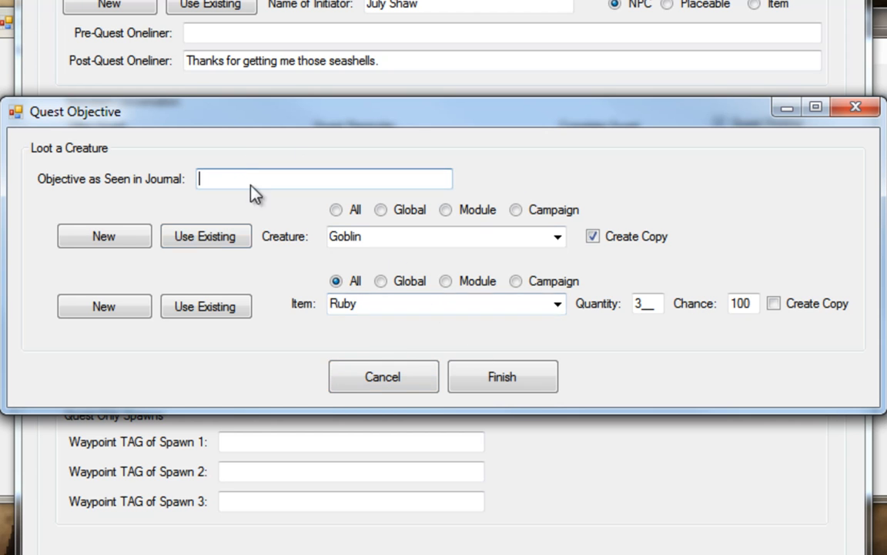
text(Collect Seashells)
click(505, 382)
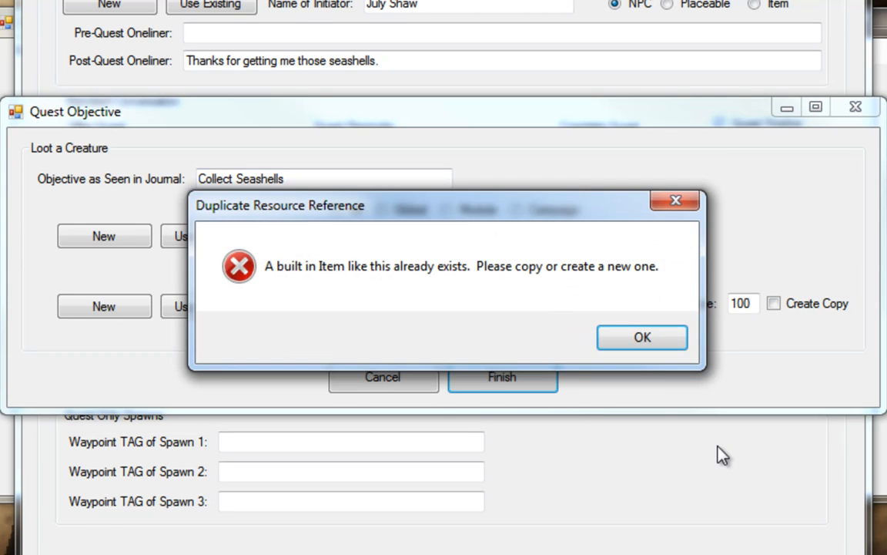
click(644, 339)
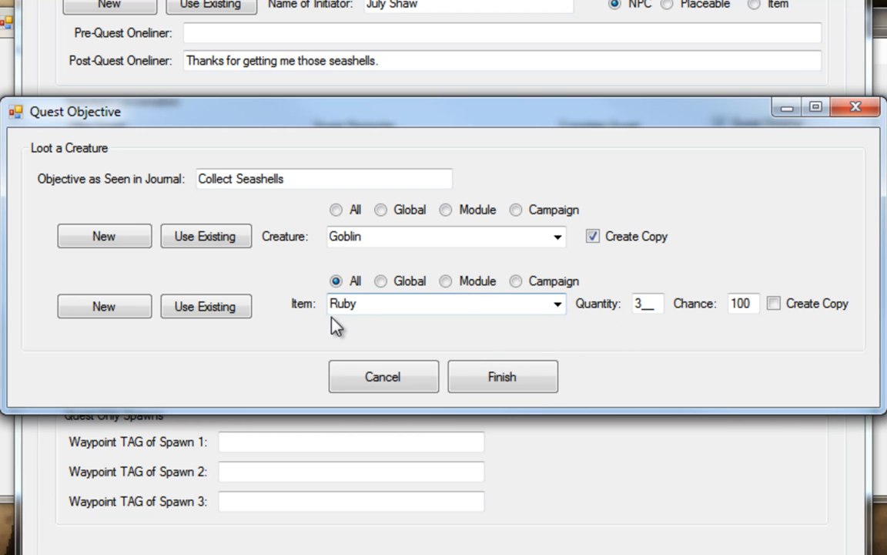
Have the Ruby loot item created as a copy and finish the objective
click(500, 377)
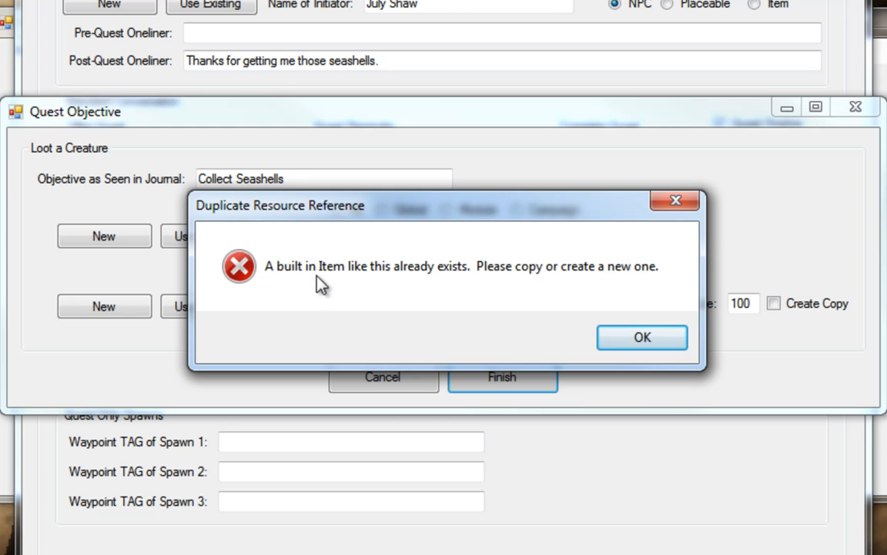
click(634, 344)
click(812, 306)
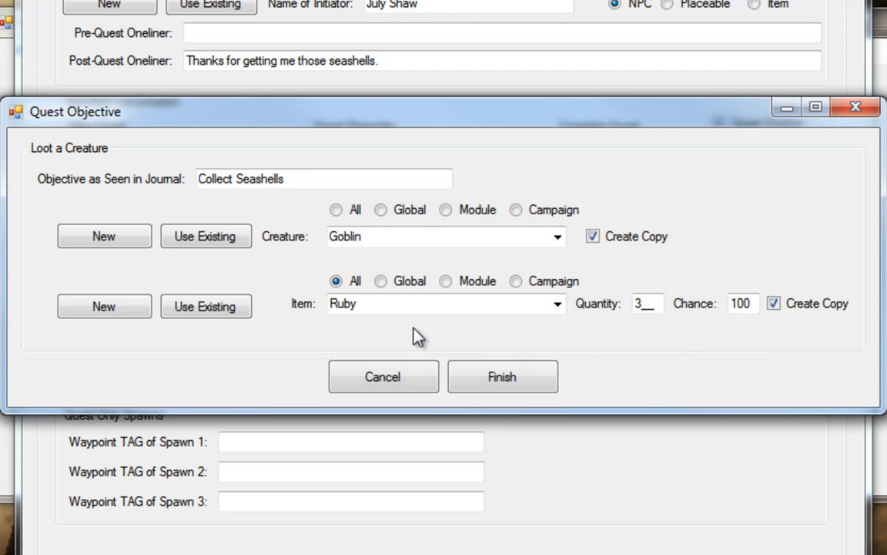
click(508, 385)
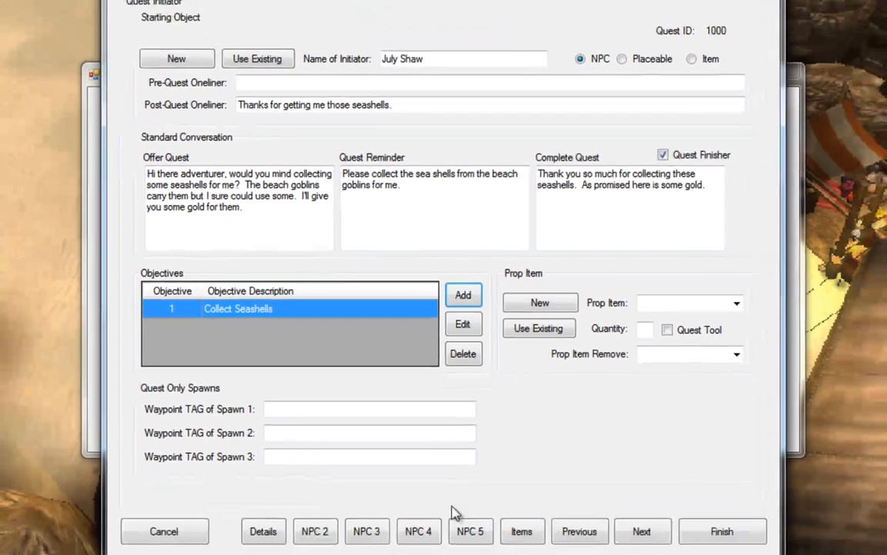
Finish the quest and quit the Legends Quest Plugin
click(716, 530)
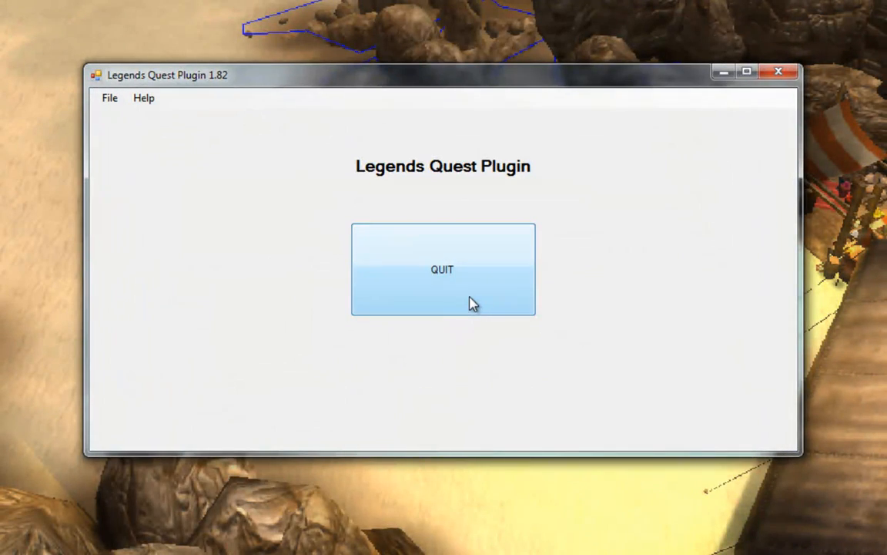
click(474, 307)
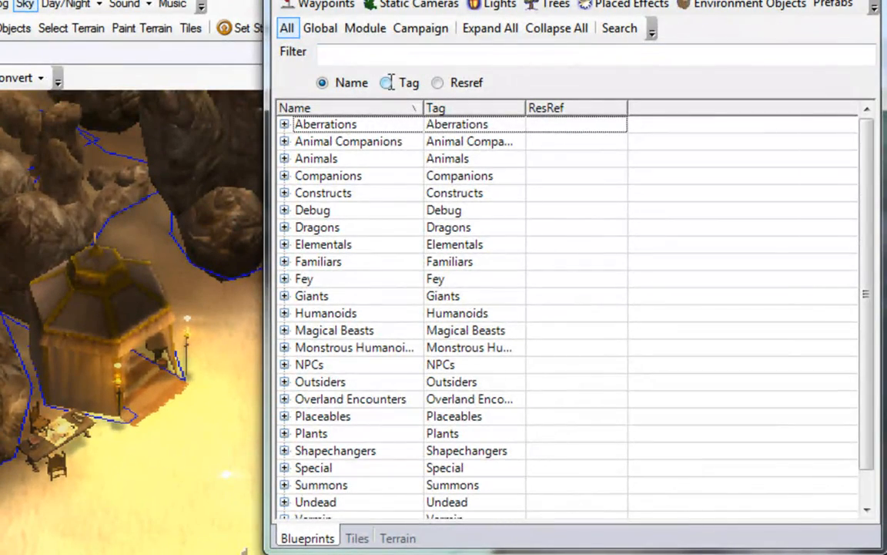
Limit the creature blueprints to the module and examine the Legends Quest creature and NPC entries for "She Sells Sea Shells"
click(392, 18)
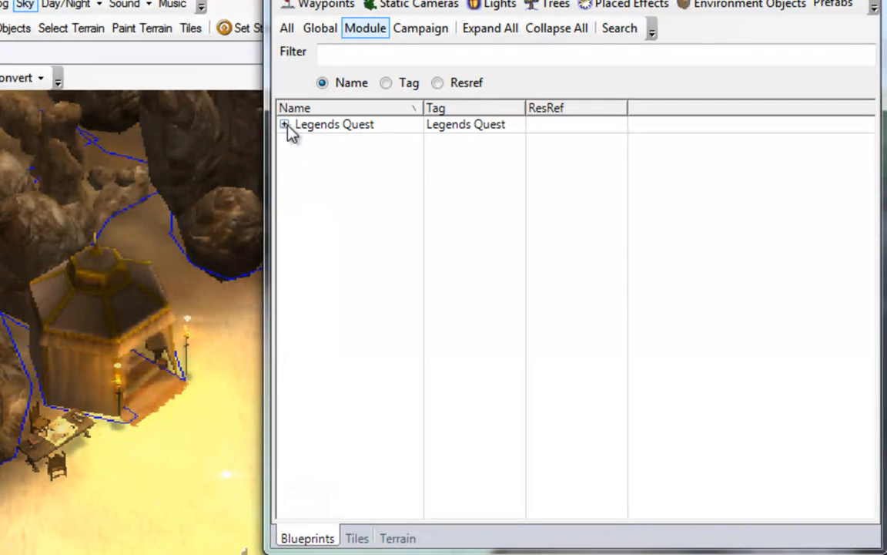
click(284, 124)
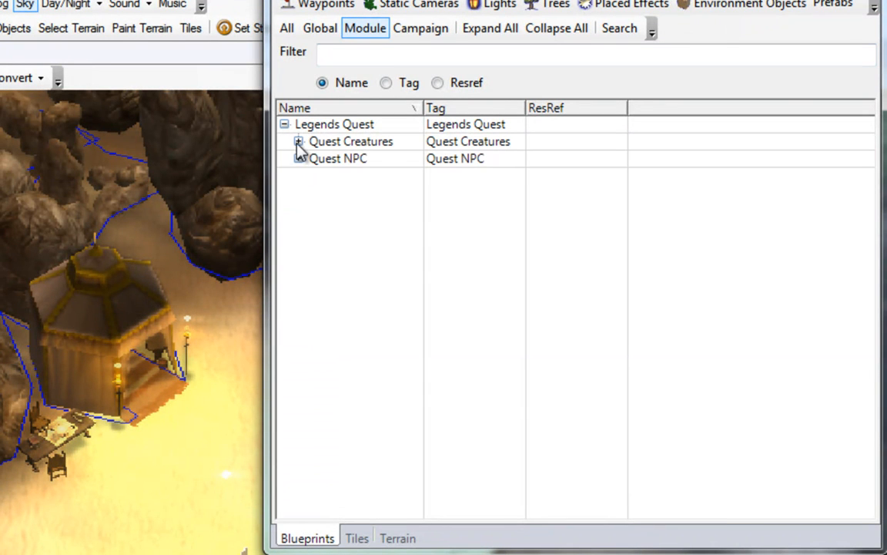
click(299, 141)
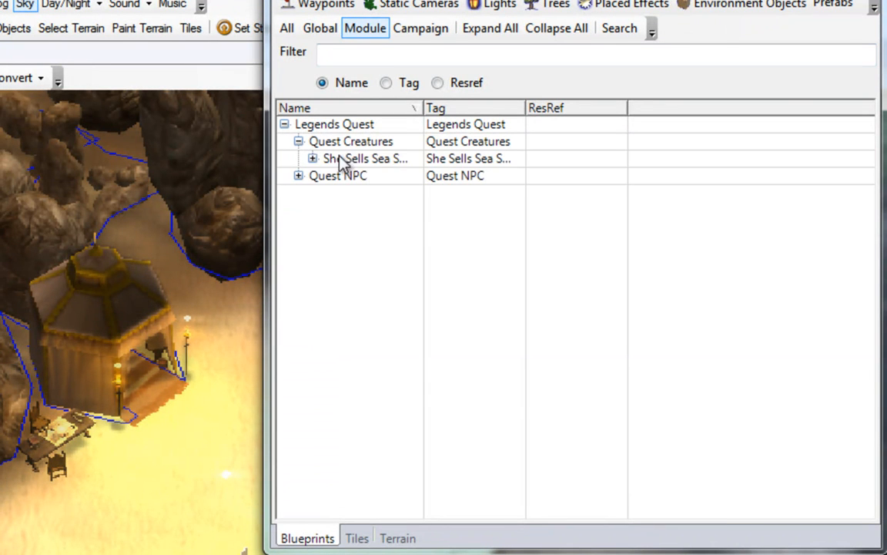
double_click(424, 108)
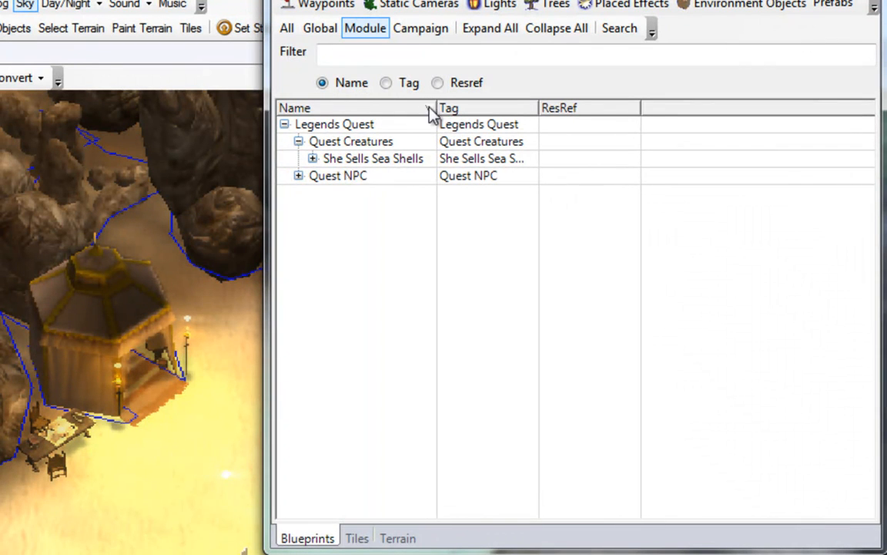
click(312, 159)
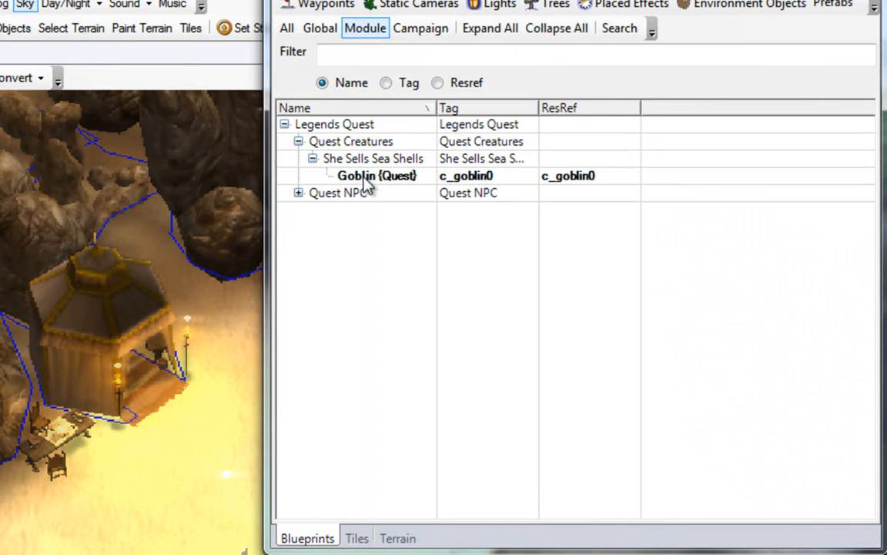
click(299, 193)
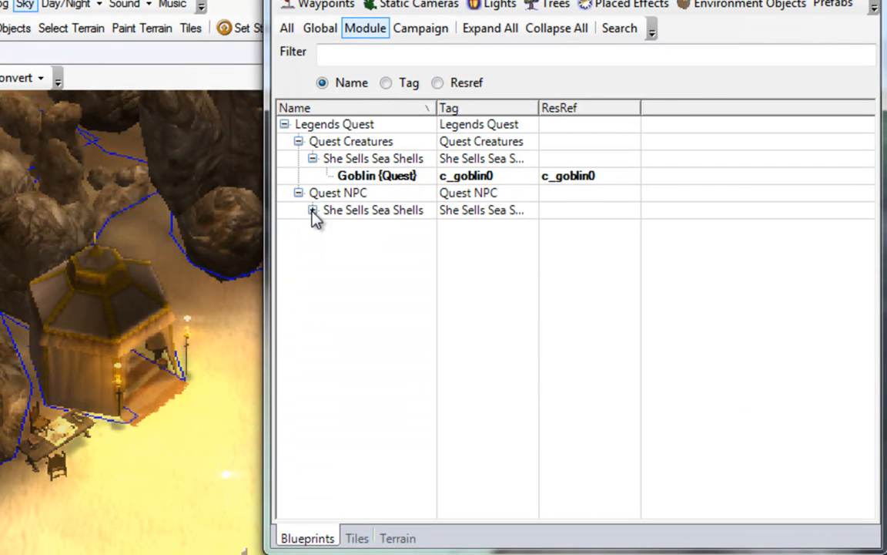
click(313, 210)
drag(437, 108, 463, 109)
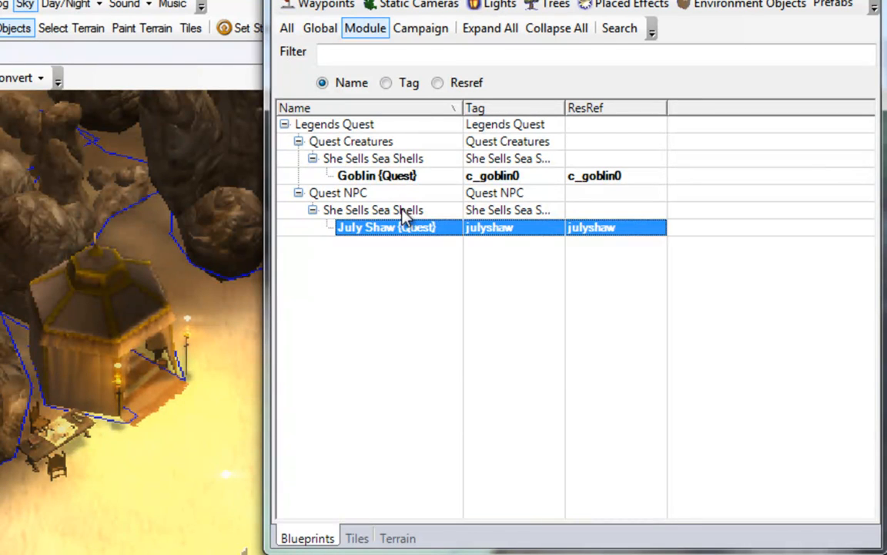
click(376, 176)
click(402, 227)
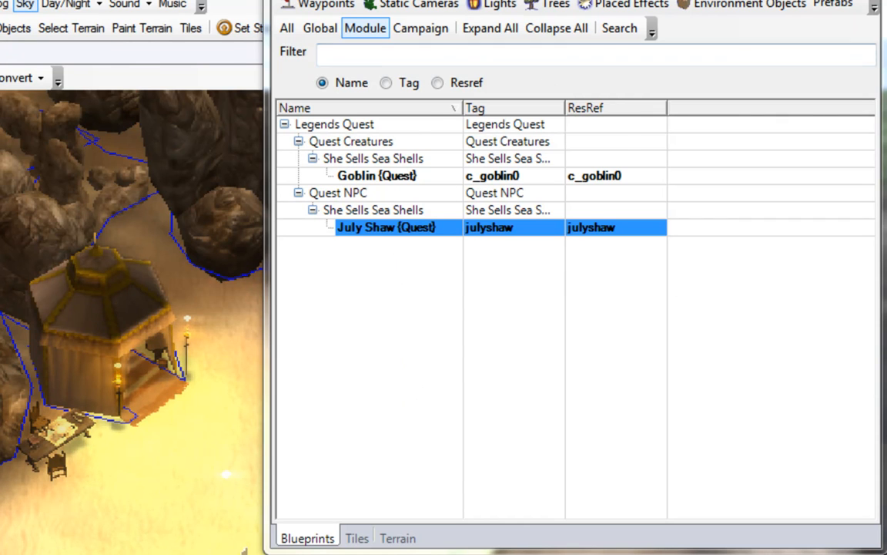
Examine the module's item blueprints in the Legends Quest quest items for "She Sells Sea Shells"
click(284, 142)
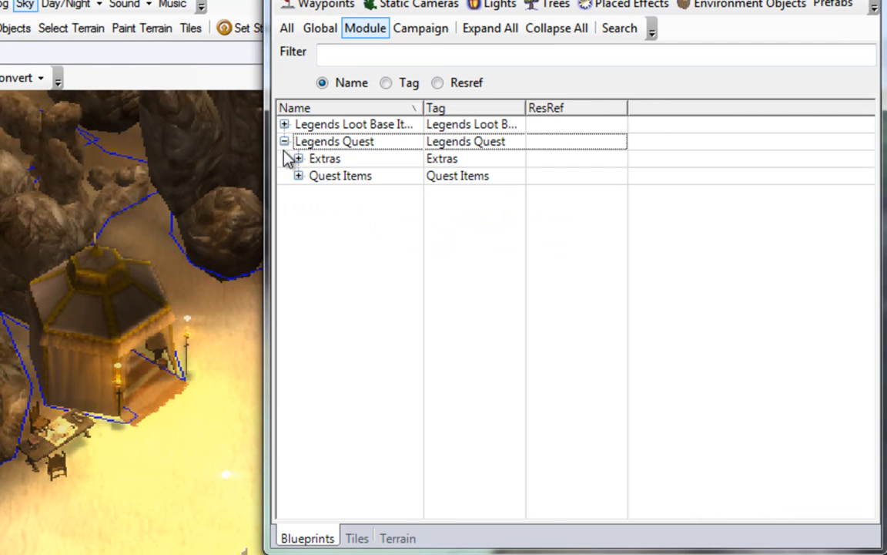
click(298, 176)
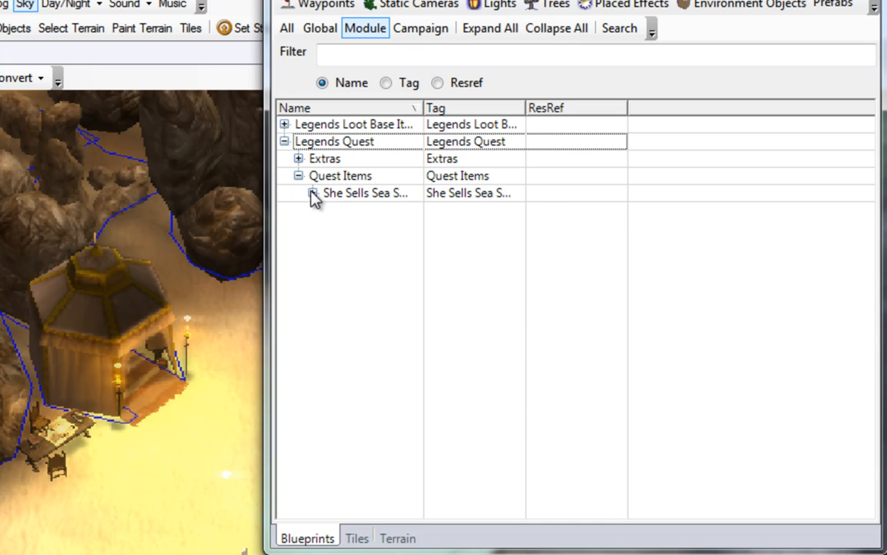
click(312, 193)
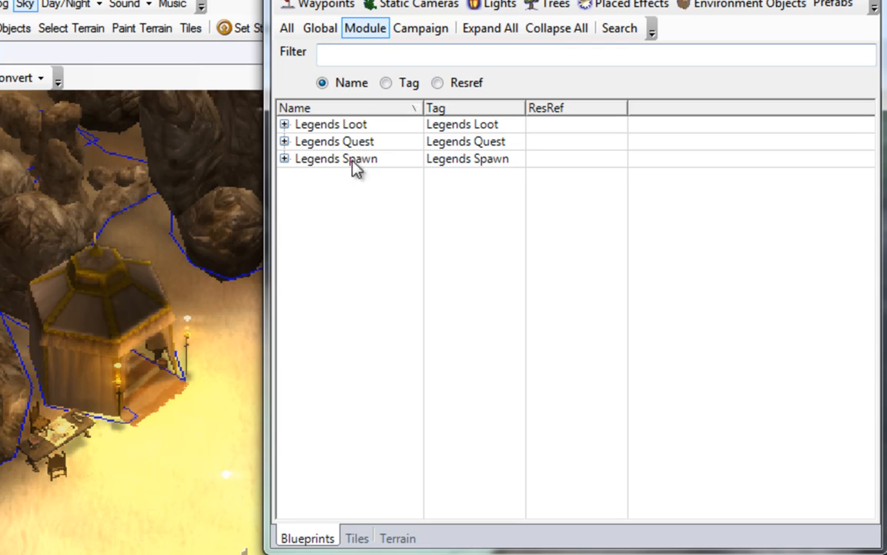
Examine the Ruby quest item's tag and resref under the Legends Quest item blueprints, widening the Name column
click(285, 143)
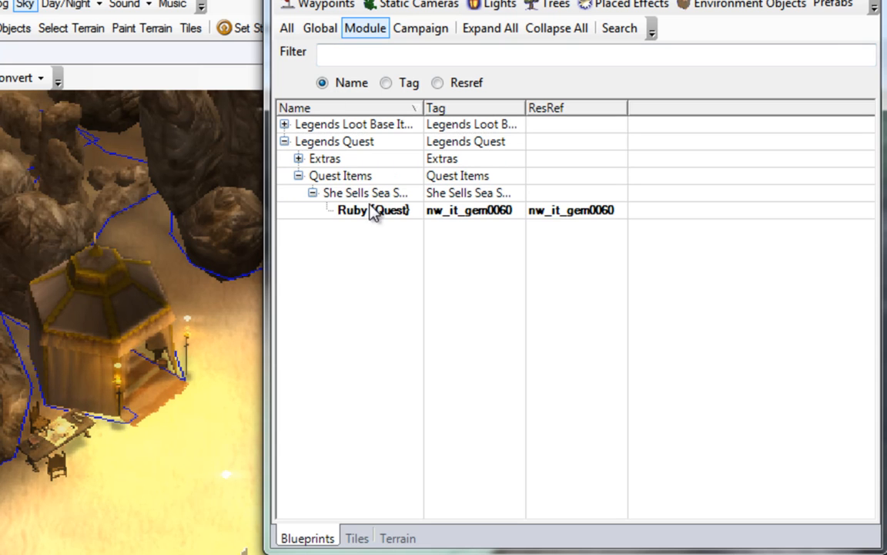
drag(423, 108, 450, 108)
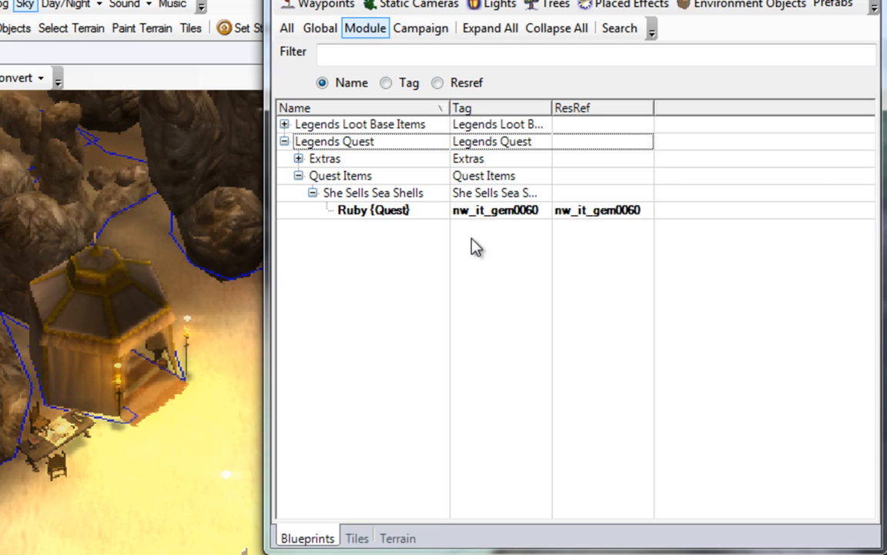
click(487, 215)
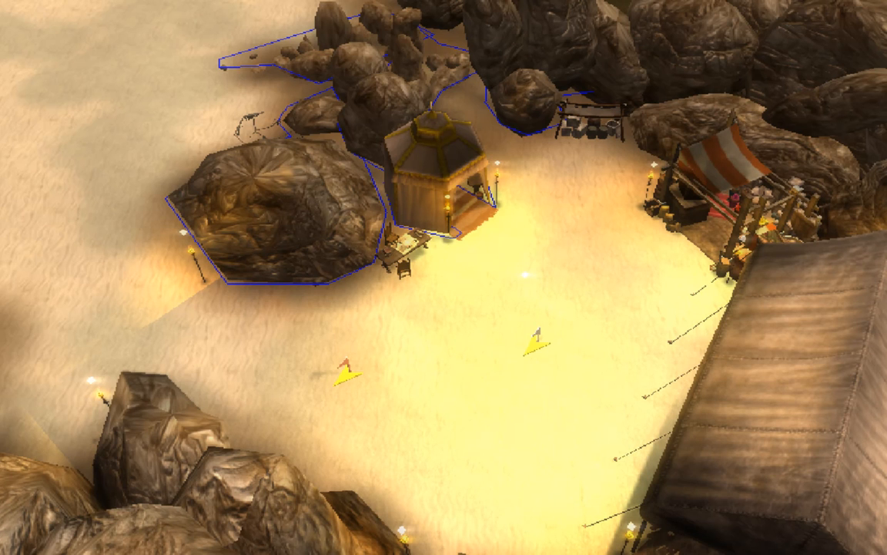
Move the red-flagged waypoint from the camp to the open beach beyond the large rock
click(346, 371)
click(365, 377)
mouse_move(355, 376)
mouse_down()
mouse_move(98, 220)
mouse_move(143, 130)
mouse_move(132, 115)
mouse_up()
click(428, 355)
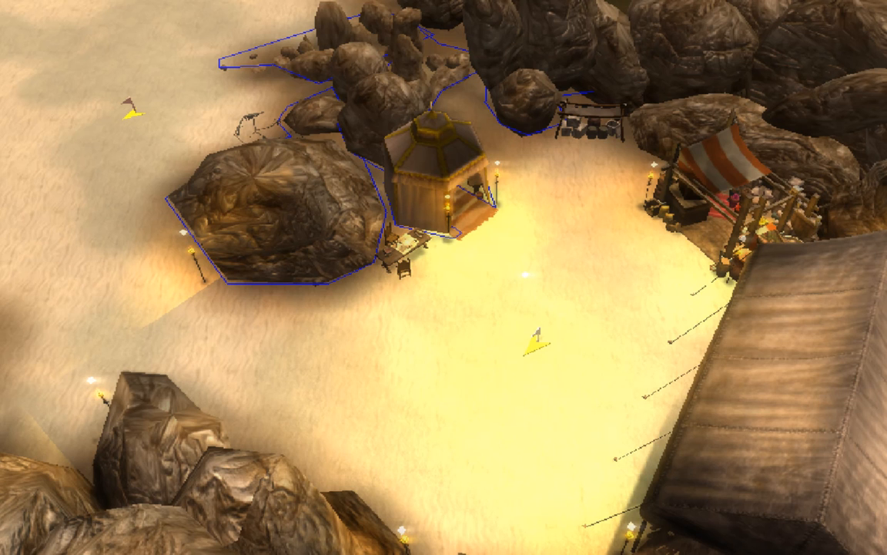
Place a waypoint in front of the small tent's entrance and rotate it
click(492, 235)
scroll(572, 206, up, 3)
mouse_move(572, 206)
middle_down()
mouse_move(572, 249)
mouse_move(514, 292)
middle_up()
scroll(514, 292, up, 3)
click(294, 493)
mouse_move(295, 493)
shift+mouse_down()
mouse_move(235, 487)
mouse_move(163, 499)
mouse_move(191, 503)
shift+mouse_up()
scroll(242, 483, down, 4)
mouse_move(393, 471)
middle_down()
mouse_move(411, 444)
mouse_move(440, 457)
mouse_move(497, 418)
middle_up()
scroll(412, 448, down, 4)
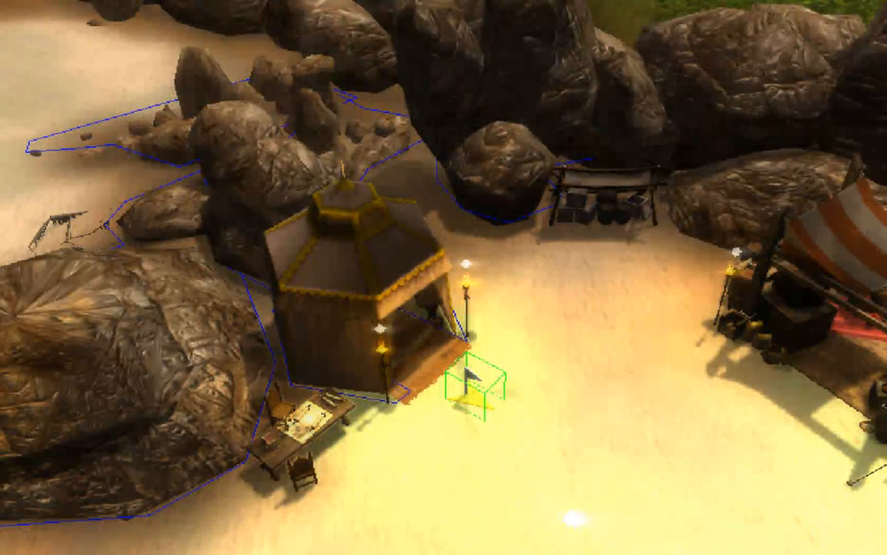
Start a spawn waypoint in the Legends Spawn Plugin and add the quest NPC as its creature spawn
click(14, 256)
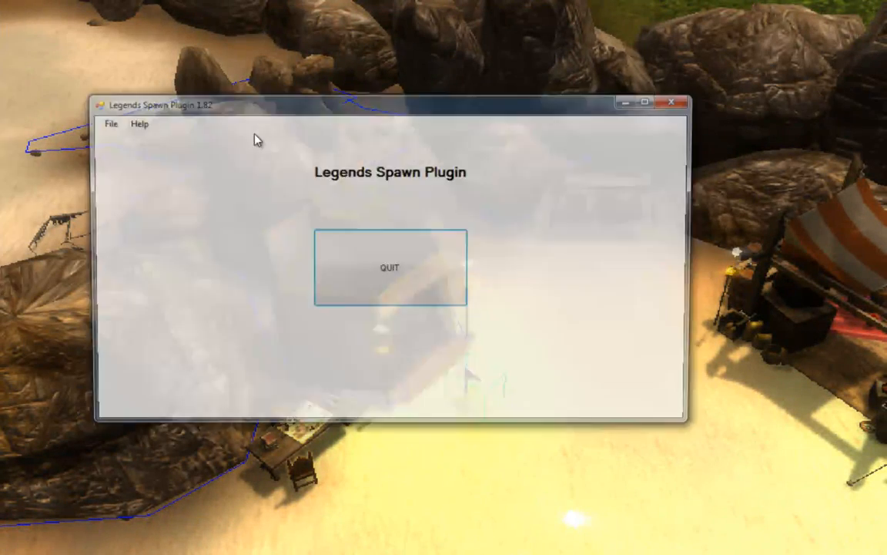
click(105, 121)
mouse_move(113, 159)
click(243, 156)
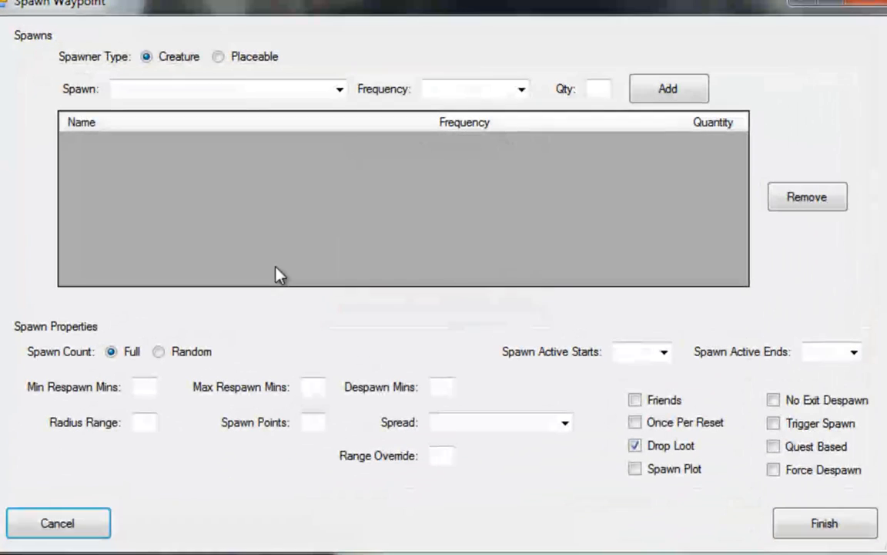
click(340, 90)
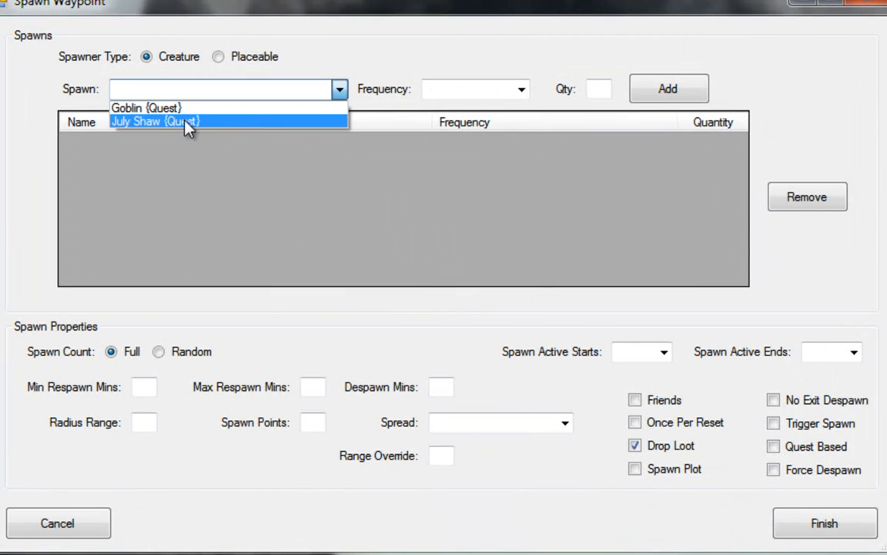
click(162, 123)
click(667, 89)
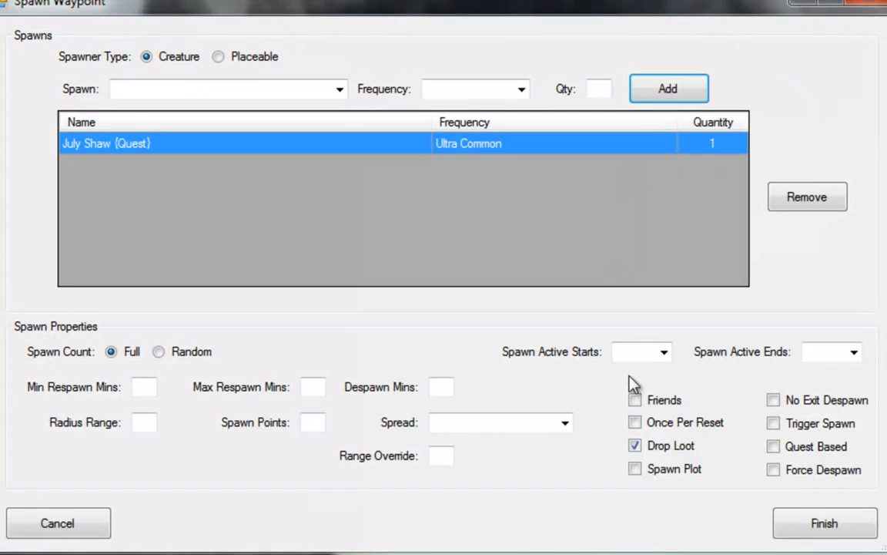
Enable Spawn Plot for the NPC's spawn waypoint, finish it and quit the plugin
click(633, 469)
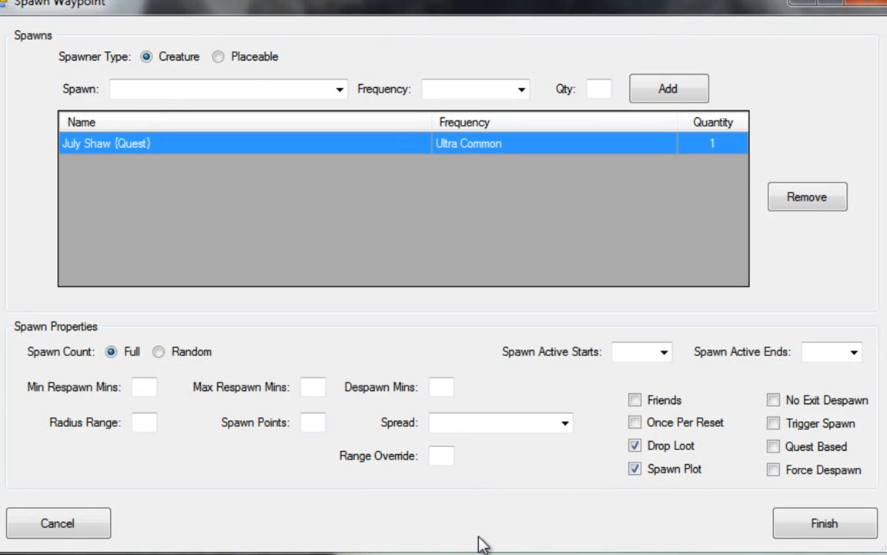
click(826, 523)
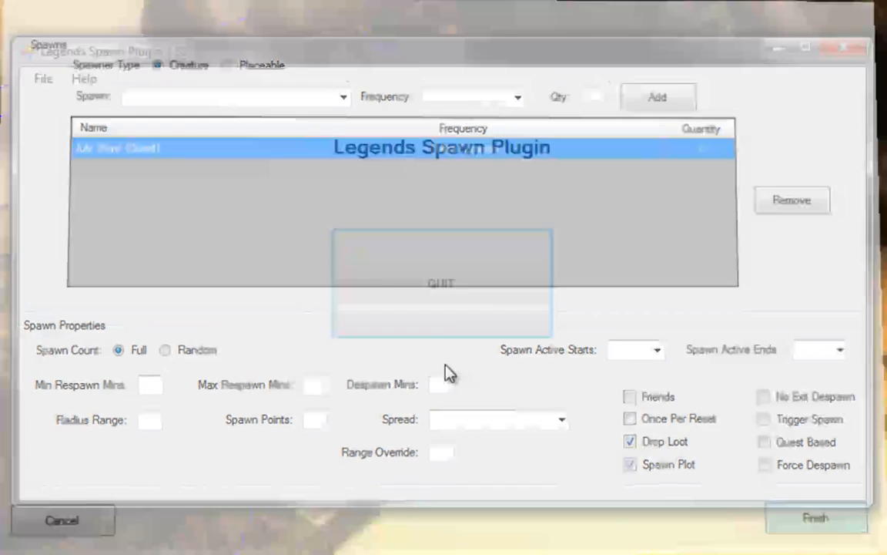
click(429, 292)
click(567, 510)
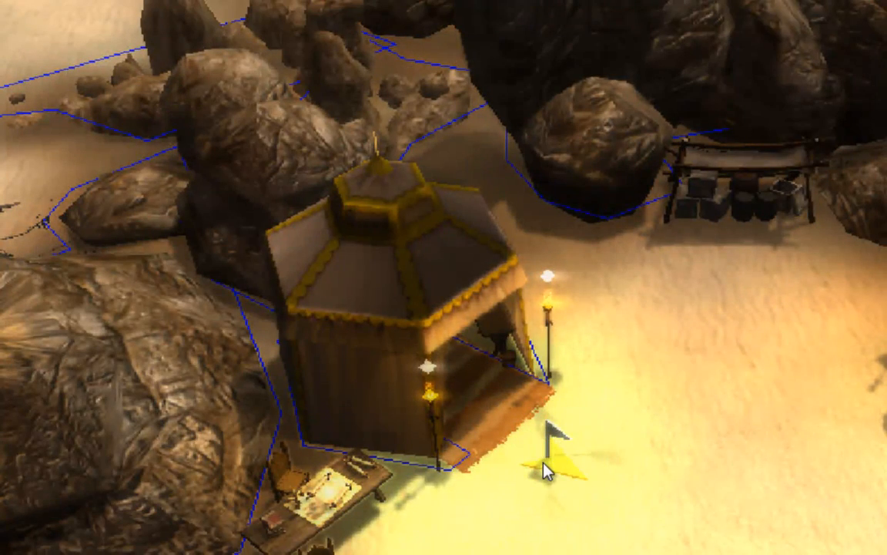
Place a waypoint for the goblins on the open sand in front of the large boulder beyond the camp
ctrl+drag(533, 488, 580, 377)
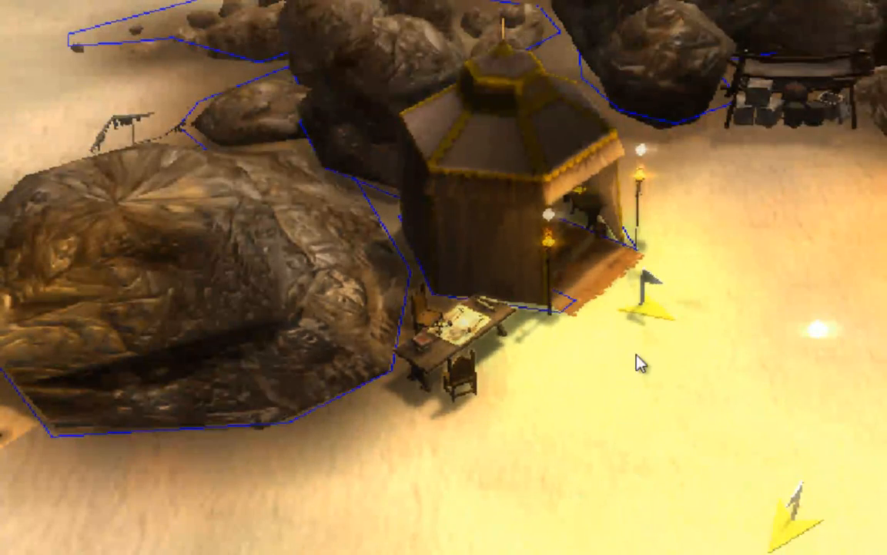
scroll(494, 493, down, 3)
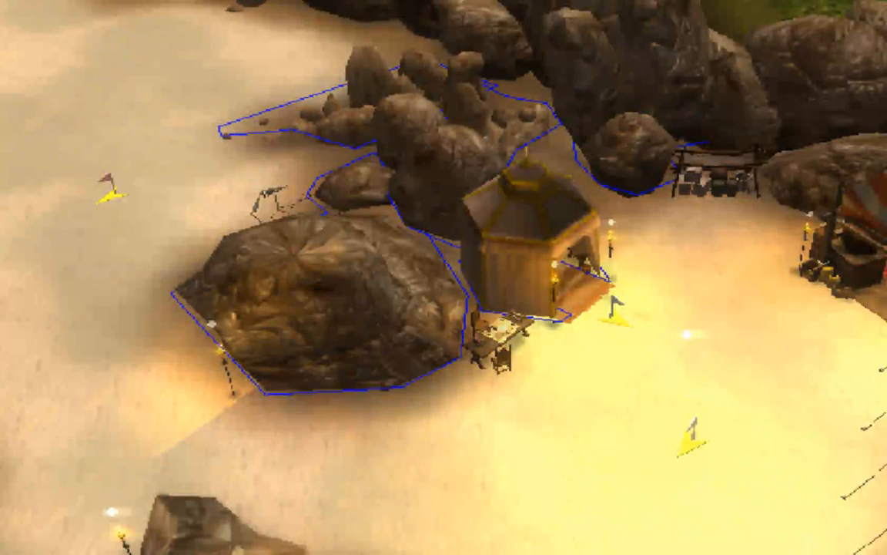
scroll(377, 477, down, 3)
ctrl+drag(377, 477, 494, 182)
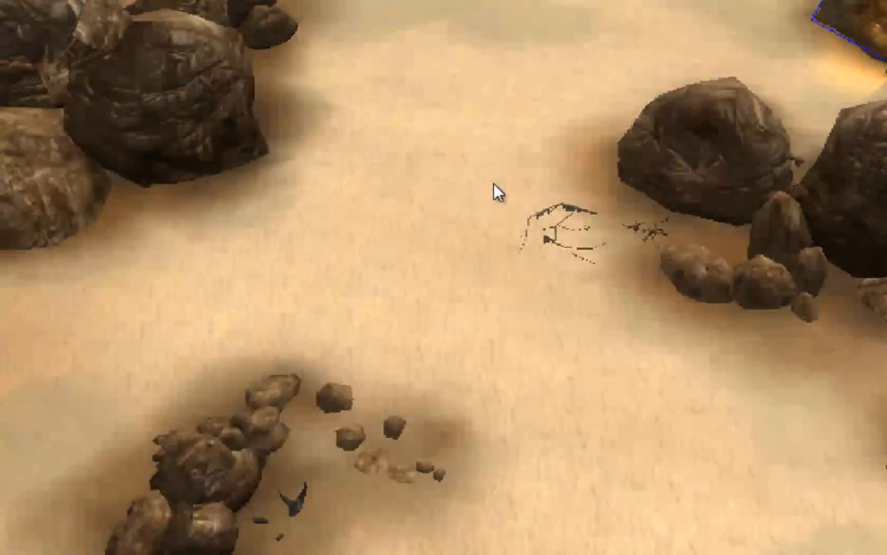
middle_drag(494, 183, 529, 225)
scroll(743, 449, down, 2)
ctrl+drag(744, 450, 602, 128)
middle_drag(602, 128, 648, 178)
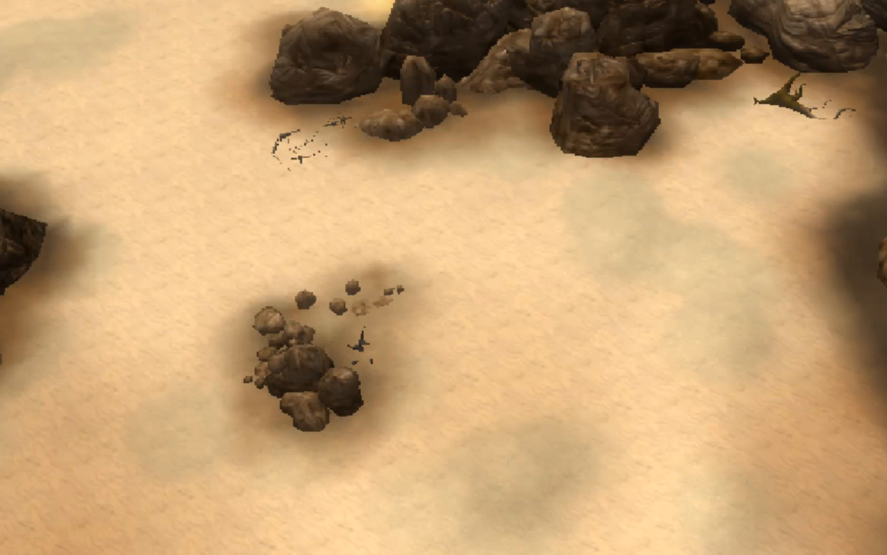
scroll(634, 370, up, 5)
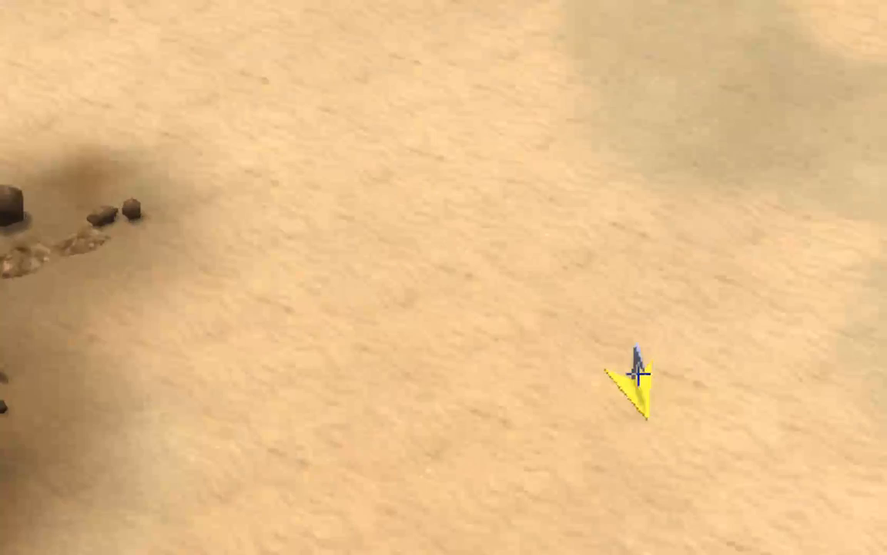
middle_drag(784, 139, 637, 326)
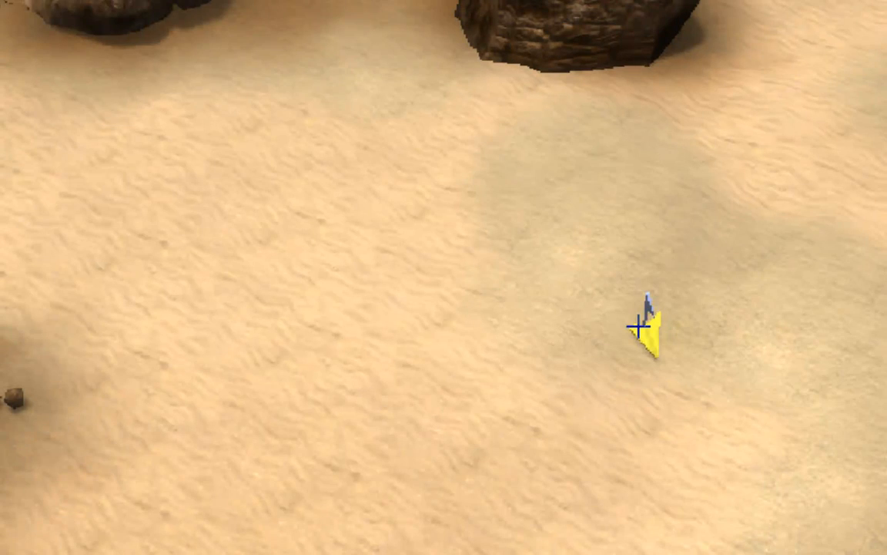
scroll(638, 326, down, 1)
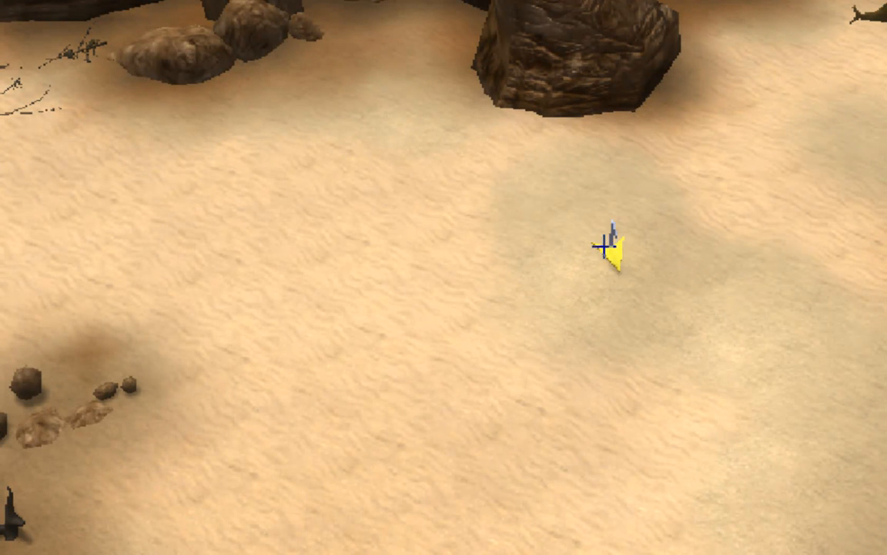
middle_drag(524, 244, 607, 243)
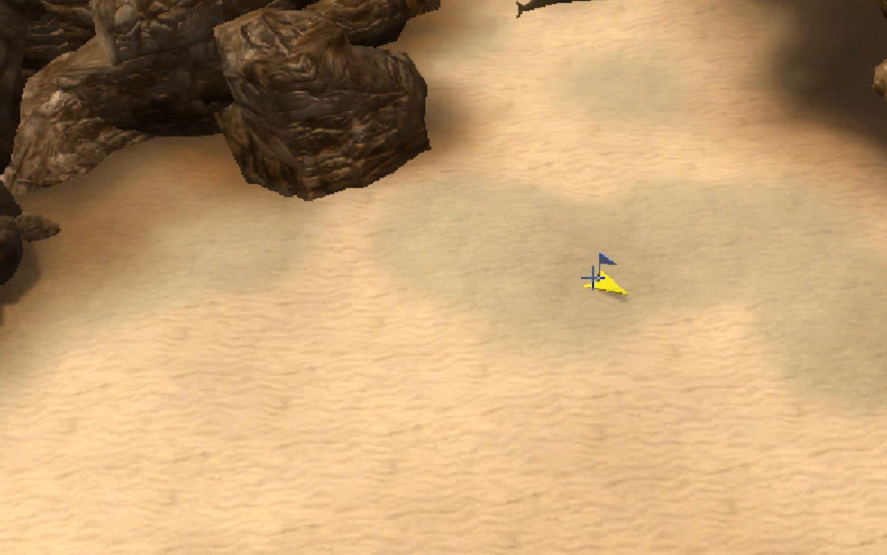
click(462, 239)
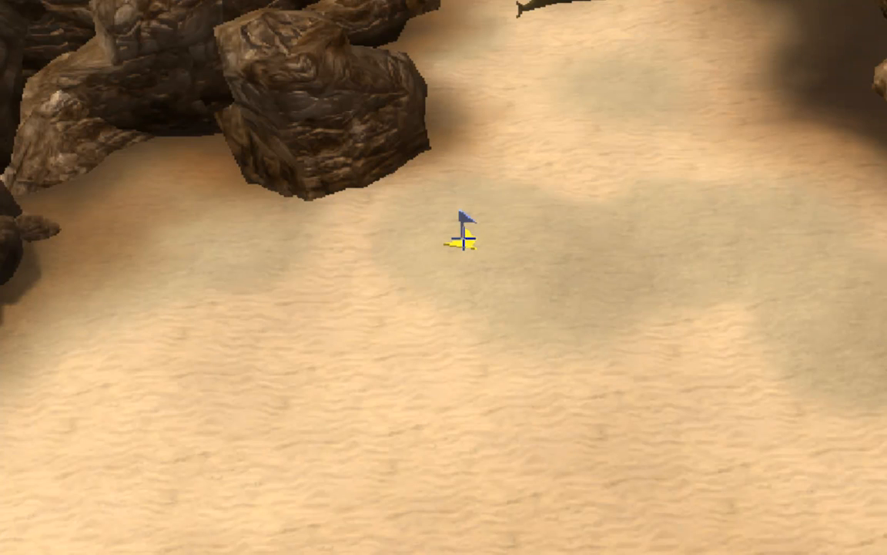
Place two more waypoints on the sand, forming a wide triangle with the one near the boulder
middle_drag(854, 316, 734, 192)
right_click(587, 232)
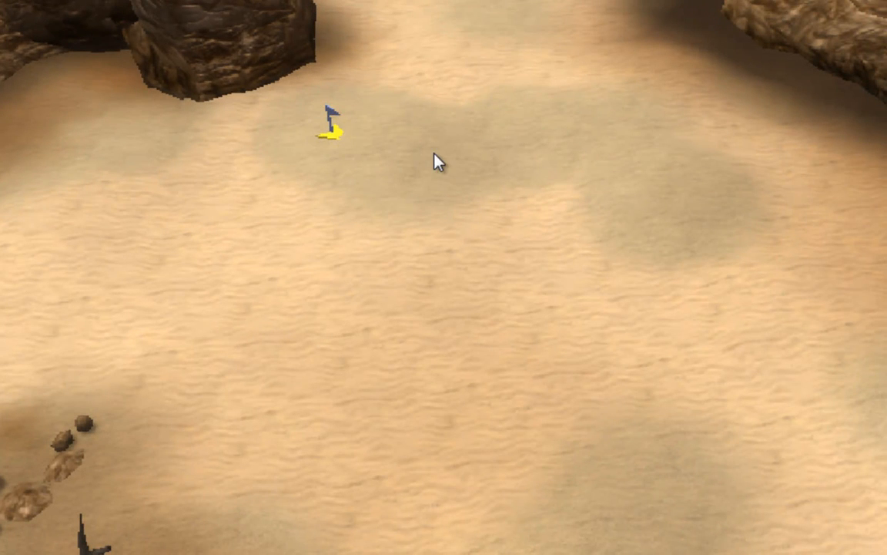
click(334, 137)
click(845, 220)
right_drag(792, 364, 794, 222)
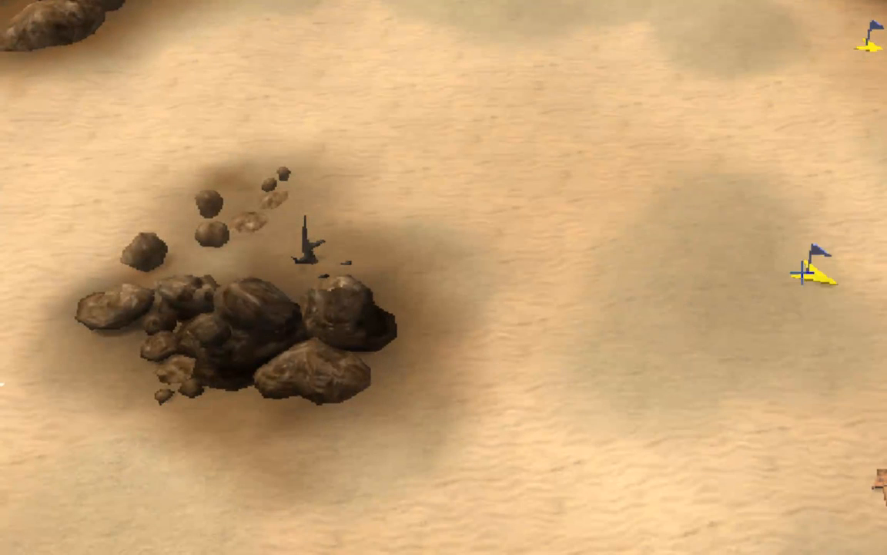
click(638, 324)
key(Escape)
Select the waypoint near the boulder and start a new spawn waypoint in the Legends Spawn Plugin
ctrl+right_drag(790, 312, 727, 255)
scroll(785, 270, down, 3)
right_drag(844, 281, 679, 303)
scroll(764, 289, up, 4)
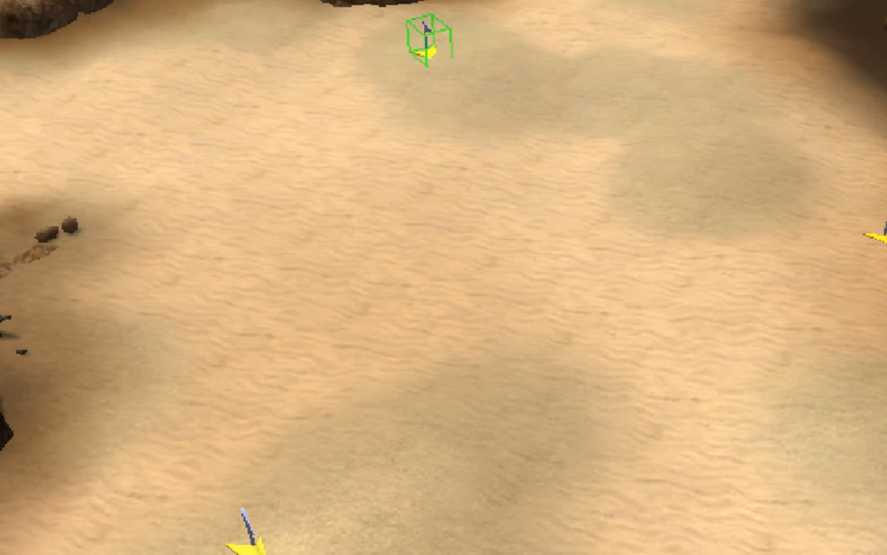
key(alt+Tab)
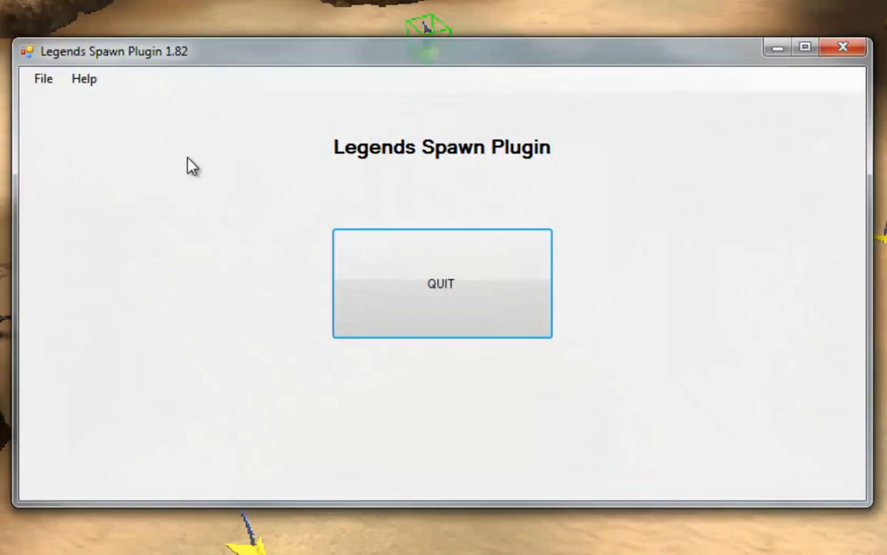
click(45, 80)
mouse_move(55, 132)
click(253, 132)
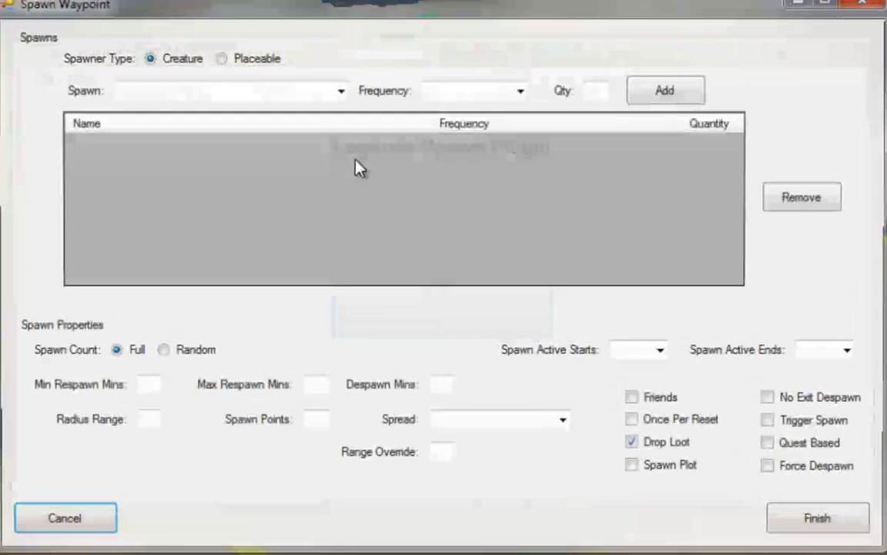
Add Goblin {Quest} as a creature spawn with a quantity of 3
click(339, 90)
click(262, 114)
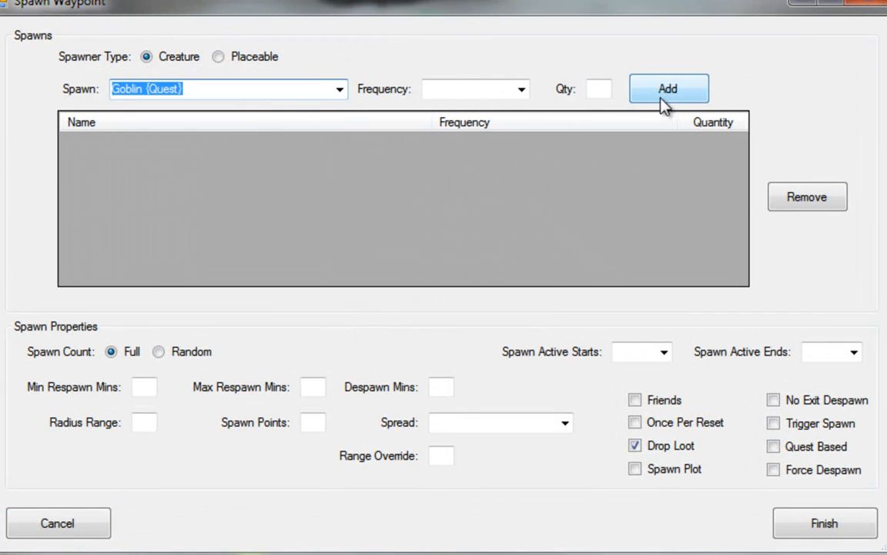
click(599, 90)
text(3)
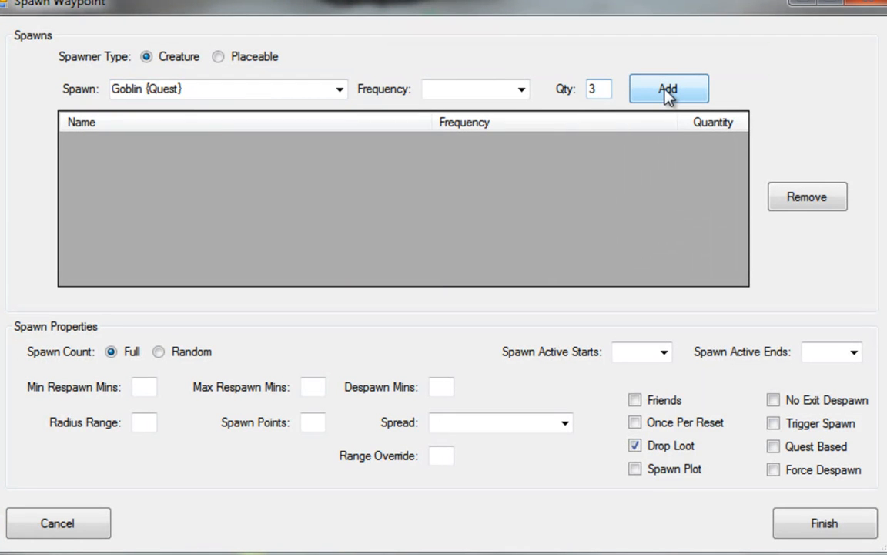
click(666, 92)
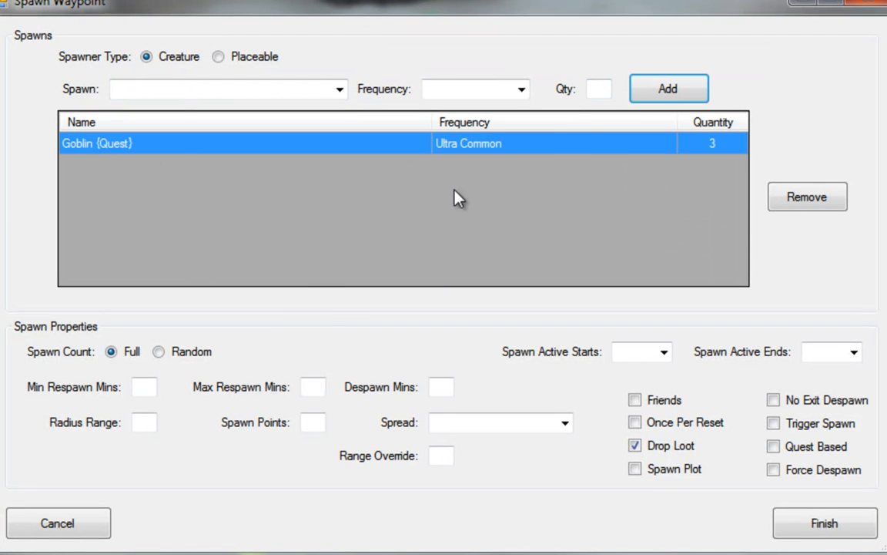
Set the goblin spawn's minimum respawn time to 2 minutes and its maximum to 3 minutes
click(139, 388)
click(308, 389)
text(2)
key(BackSpace)
text(3)
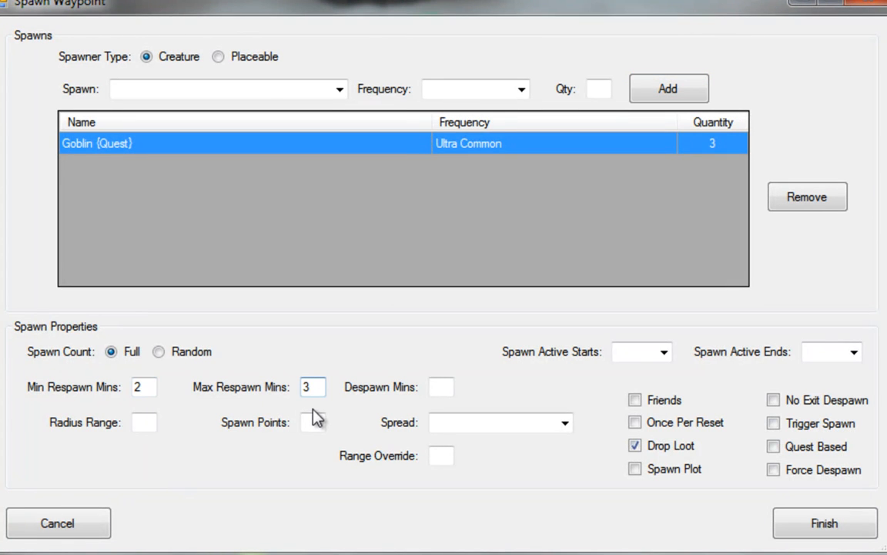
Set 3 spawn points with the One Spawn Per Point spread, then finish the spawn waypoint and quit the plugin
click(306, 422)
text(3)
click(566, 422)
click(480, 481)
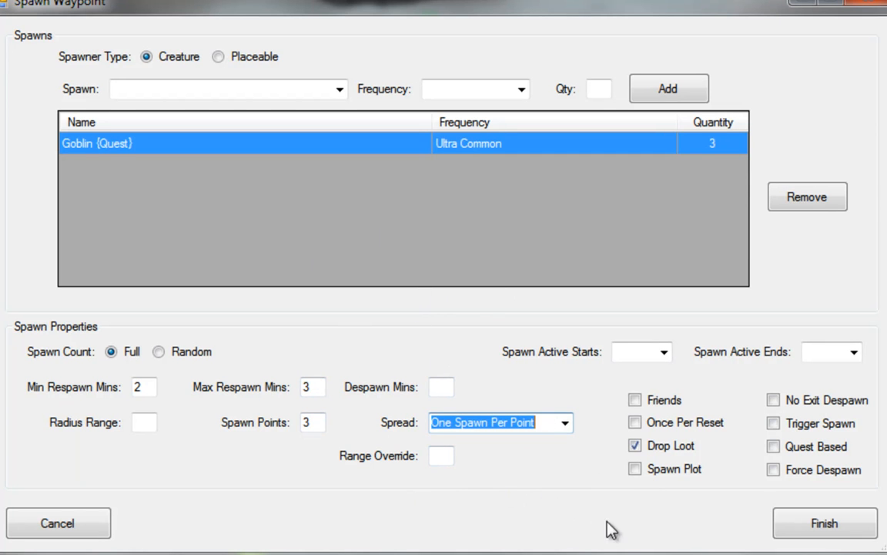
click(778, 530)
click(447, 311)
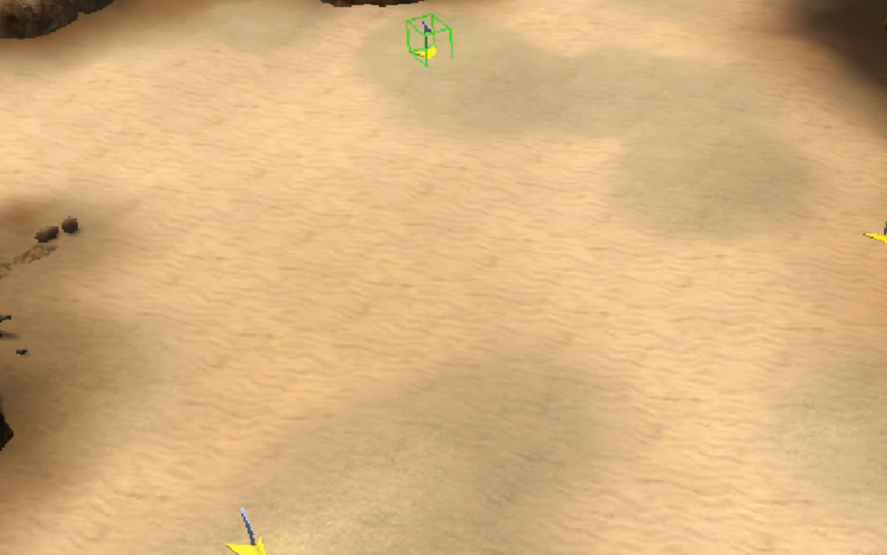
Create a waypoint set named WP_BeachGoblins_1 from the three goblin waypoints
right_click(245, 523)
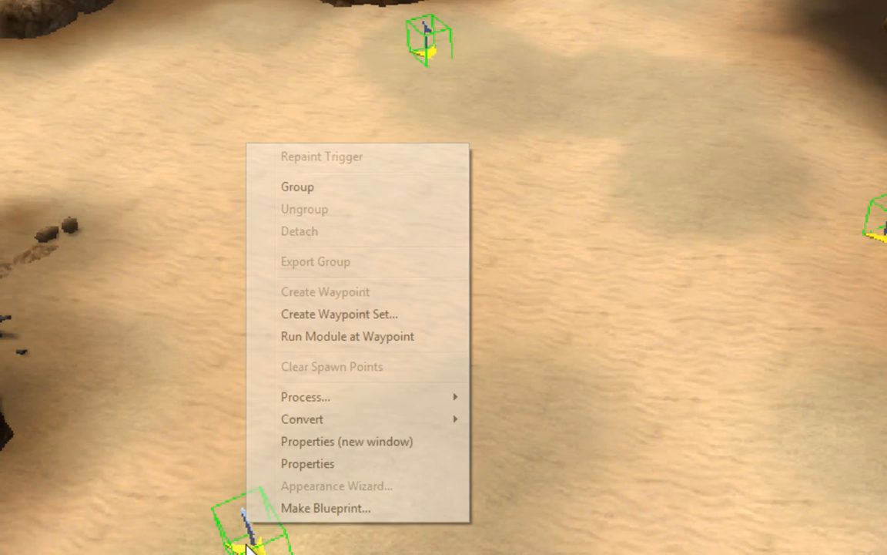
click(325, 314)
key(Right)
text(BeachGolbin)
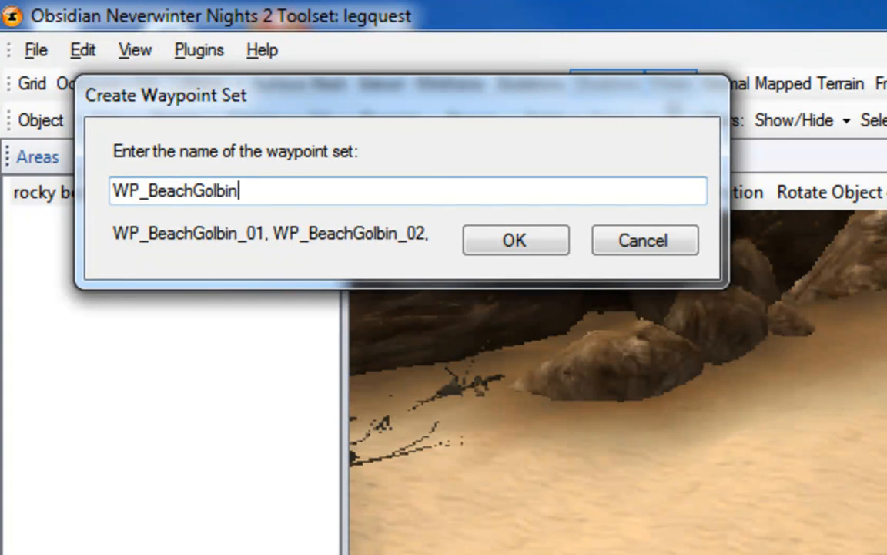
key(BackSpace)
key(BackSpace)
key(BackSpace)
key(BackSpace)
text(blins_1)
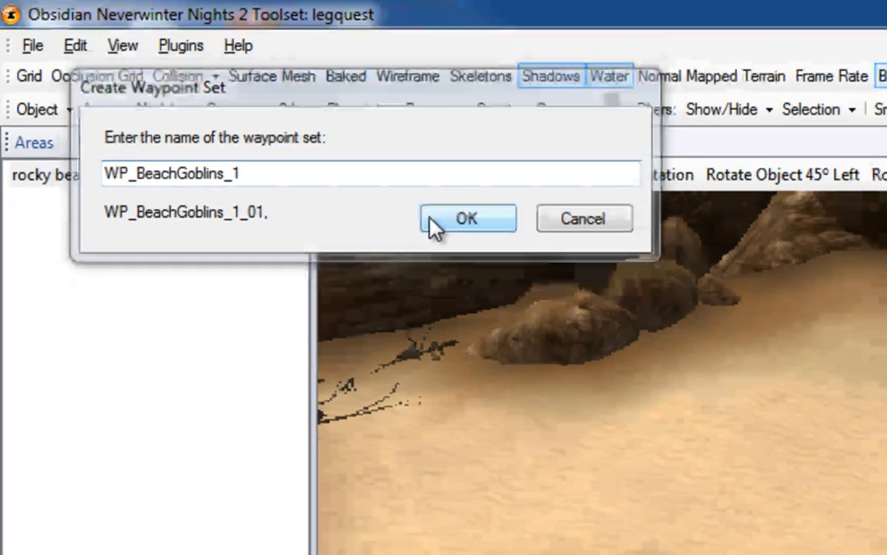
click(514, 240)
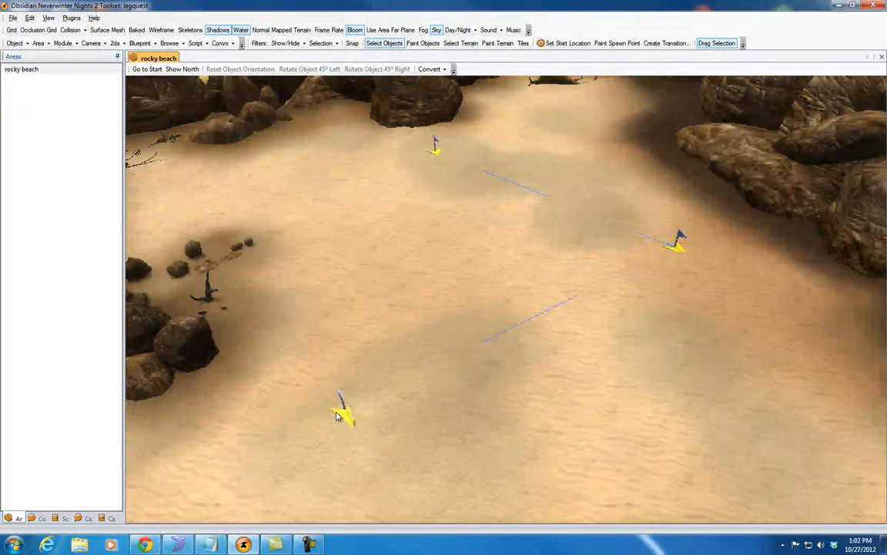
scroll(464, 301, down, 4)
middle_drag(448, 318, 504, 257)
scroll(504, 258, down, 3)
middle_drag(408, 290, 630, 202)
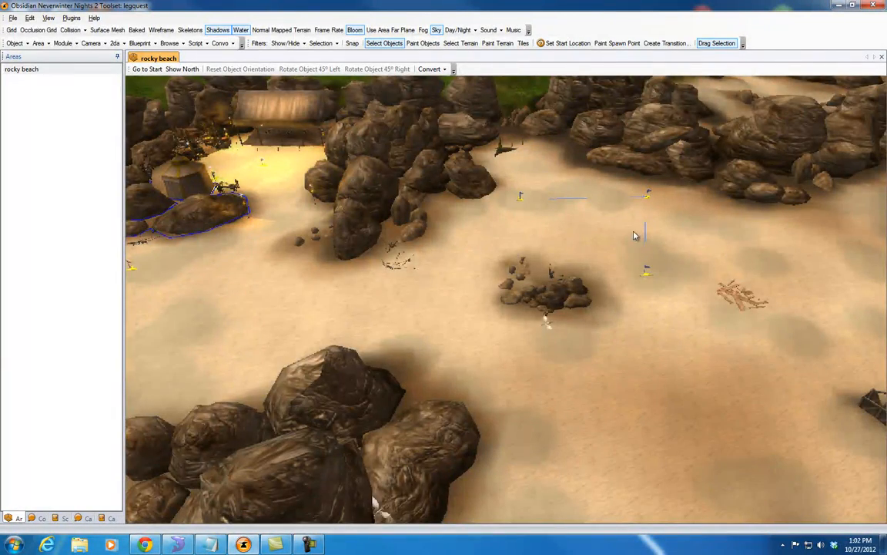
middle_drag(642, 253, 442, 228)
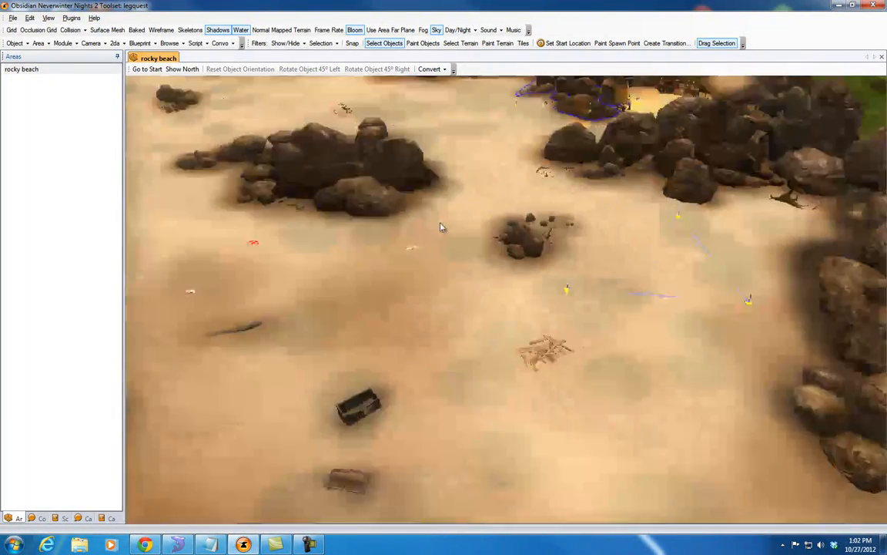
middle_drag(493, 194, 414, 365)
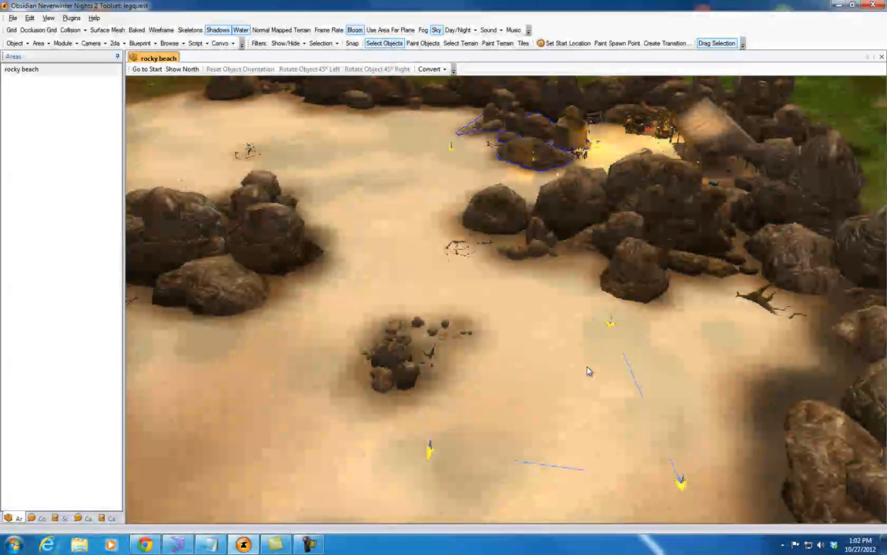